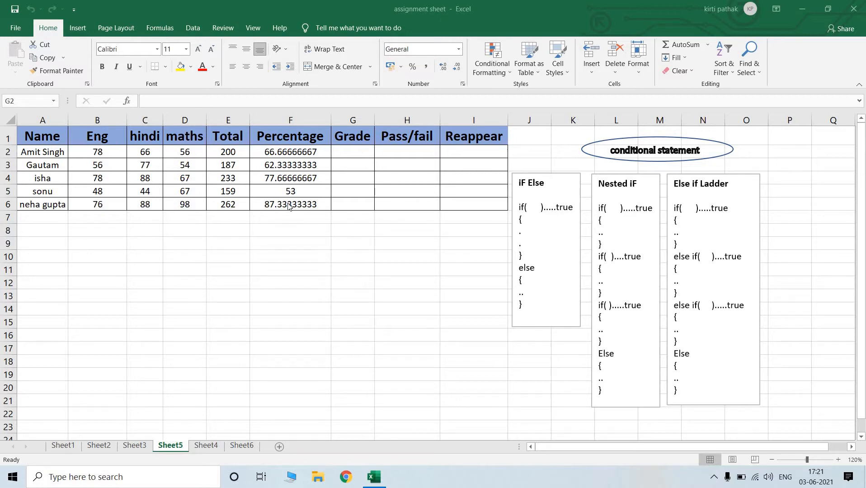
Step: Enter the grade criteria "80%> A" in cell F10 and "70%>B" in cell F11
{"action": "left_click", "coordinate": [276, 258]}
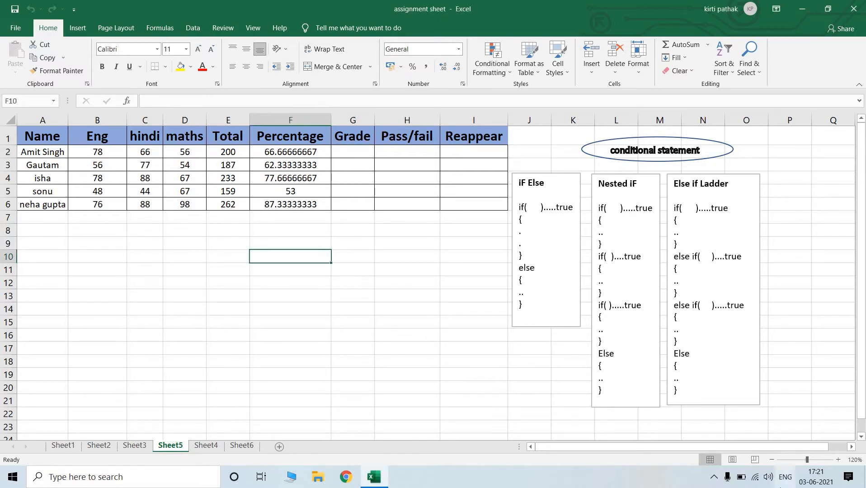
{"action": "type", "text": "80"}
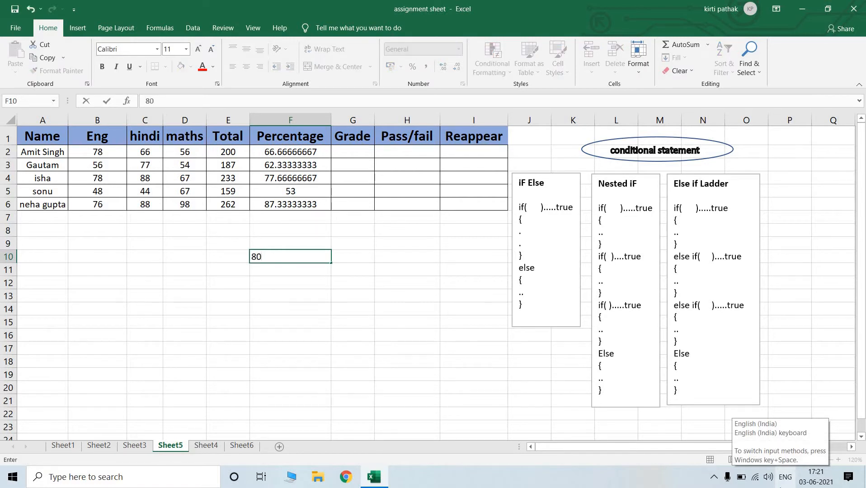
{"action": "type", "text": "%> a"}
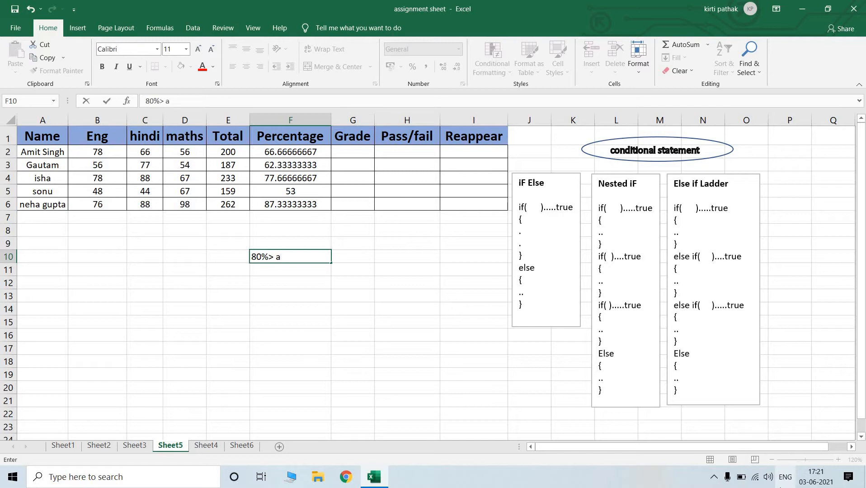
{"action": "key", "text": "BackSpace"}
{"action": "type", "text": "A"}
{"action": "key", "text": "Return"}
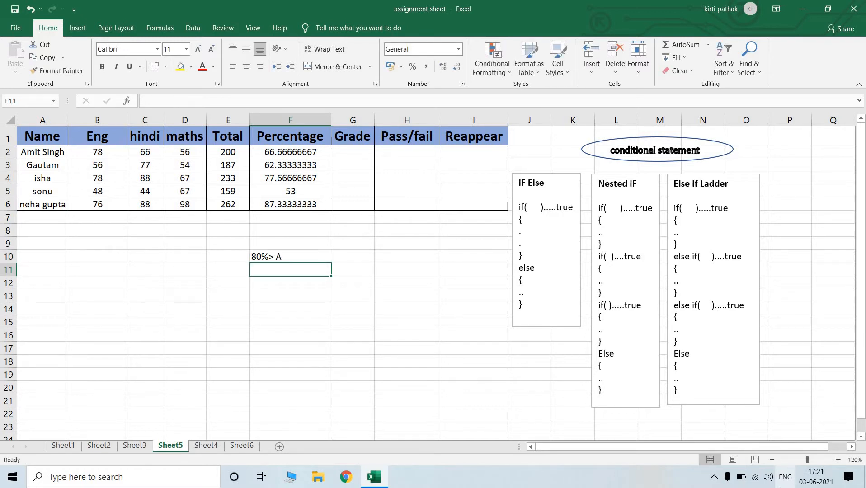
{"action": "type", "text": "70"}
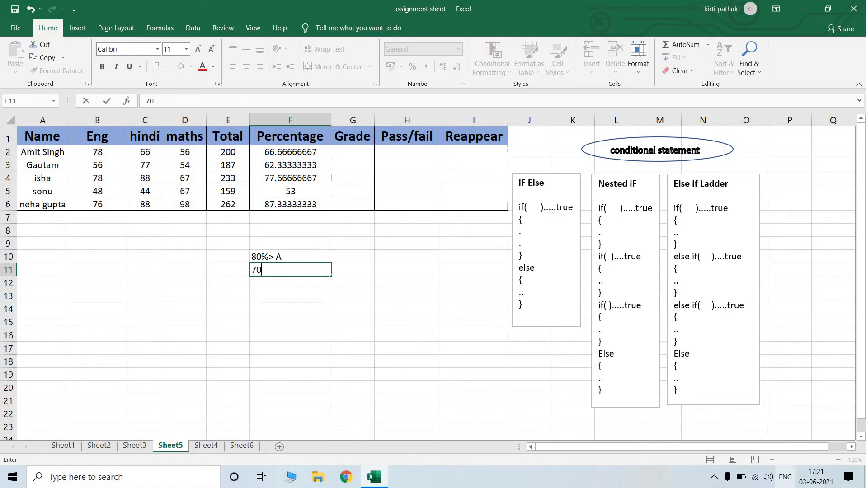
{"action": "type", "text": "%>B"}
{"action": "key", "text": "Return"}
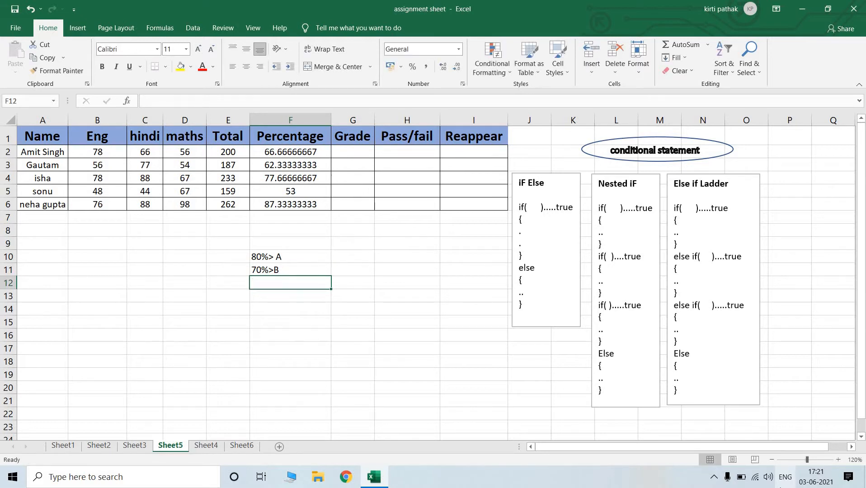
Step: Add the grade criteria "60%>C" in cell F12 and "50%>D" in cell F13
{"action": "type", "text": "60"}
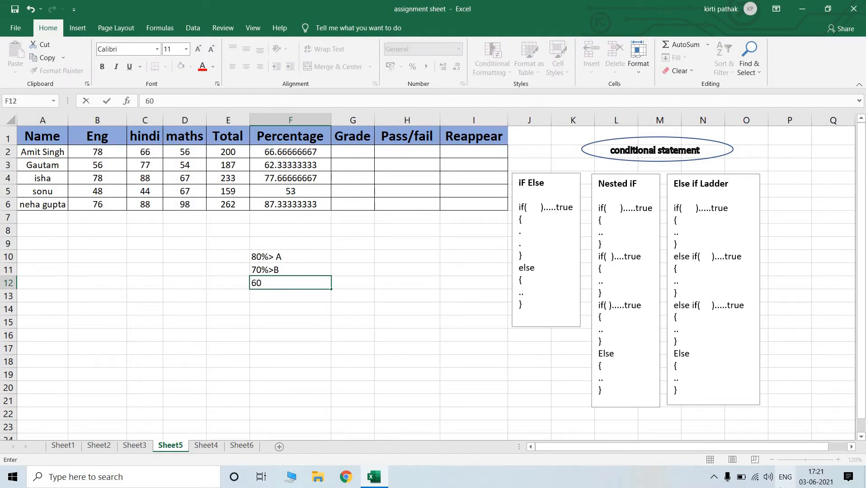
{"action": "type", "text": "%>c"}
{"action": "key", "text": "BackSpace"}
{"action": "type", "text": "C"}
{"action": "key", "text": "Return"}
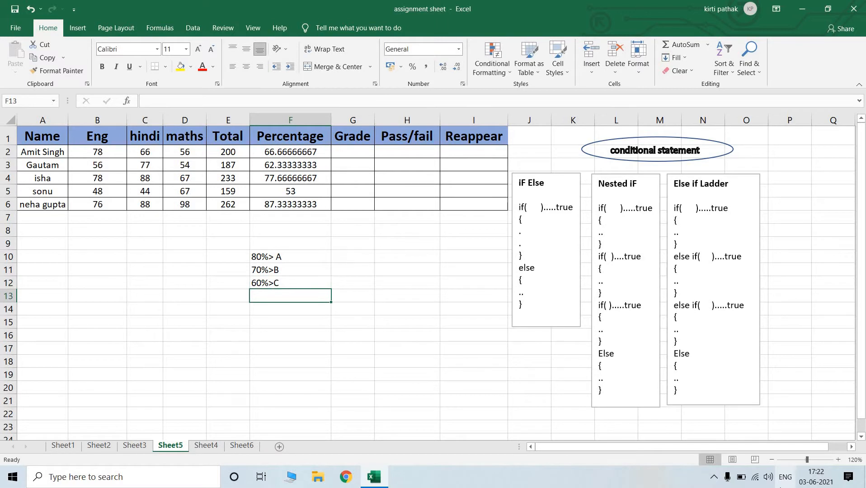
{"action": "type", "text": "50%"}
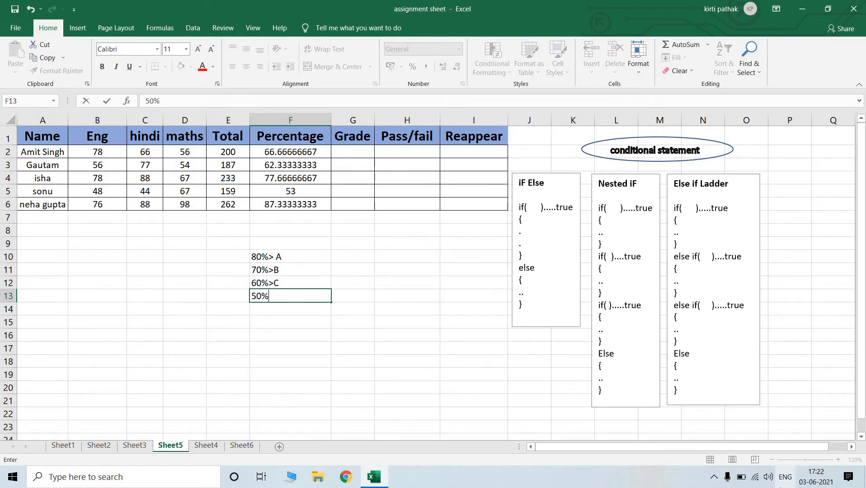
{"action": "type", "text": ">D"}
{"action": "key", "text": "Return"}
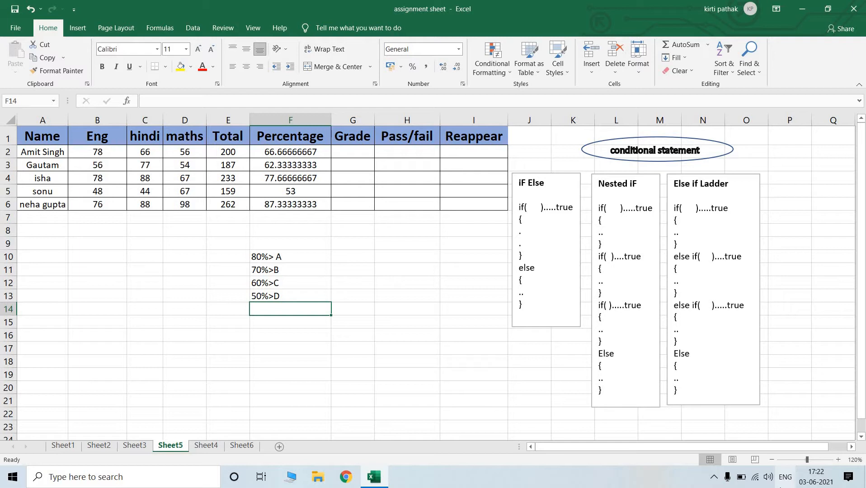
Step: Enter the lowest grade criterion "<49% E" in cell F14
{"action": "type", "text": "E"}
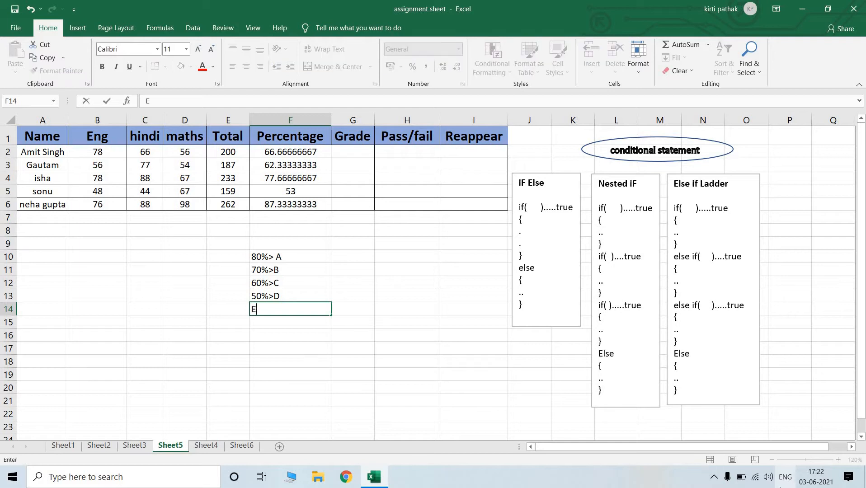
{"action": "key", "text": "Return"}
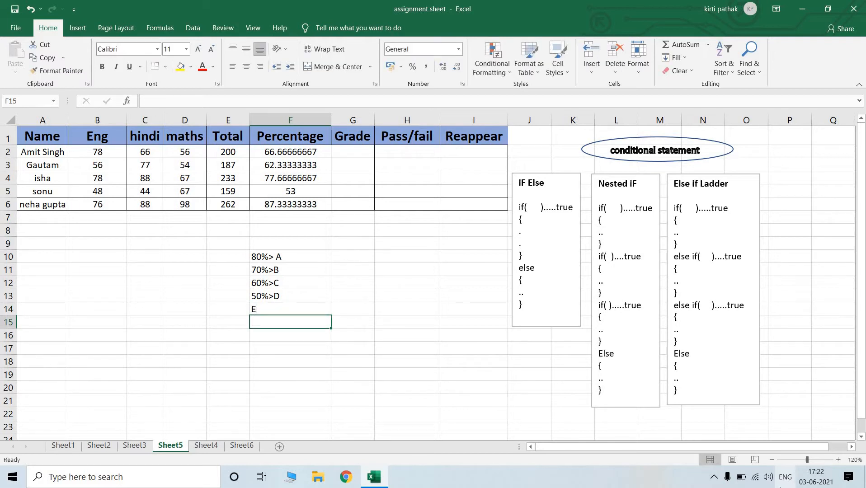
{"action": "left_click", "coordinate": [290, 309]}
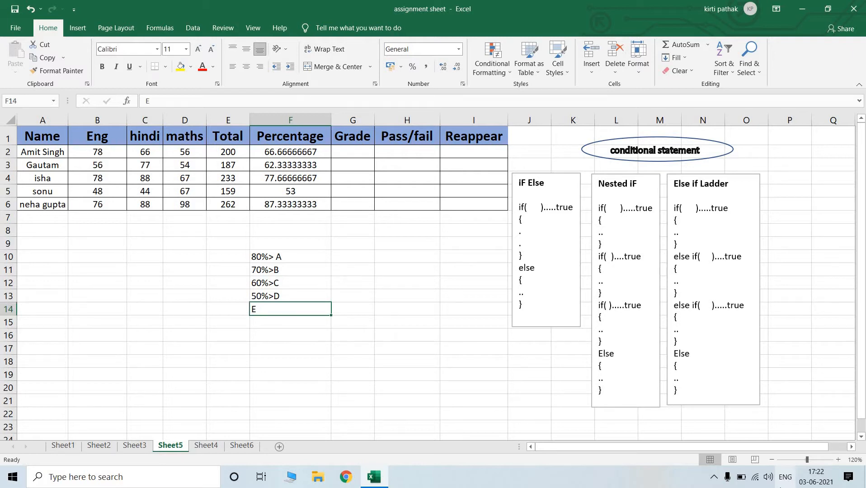
{"action": "type", "text": "<"}
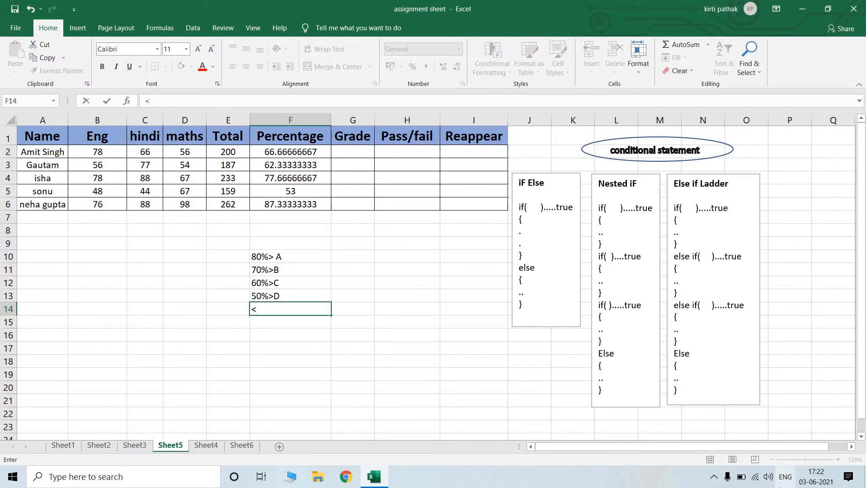
{"action": "type", "text": "49% E"}
{"action": "key", "text": "Return"}
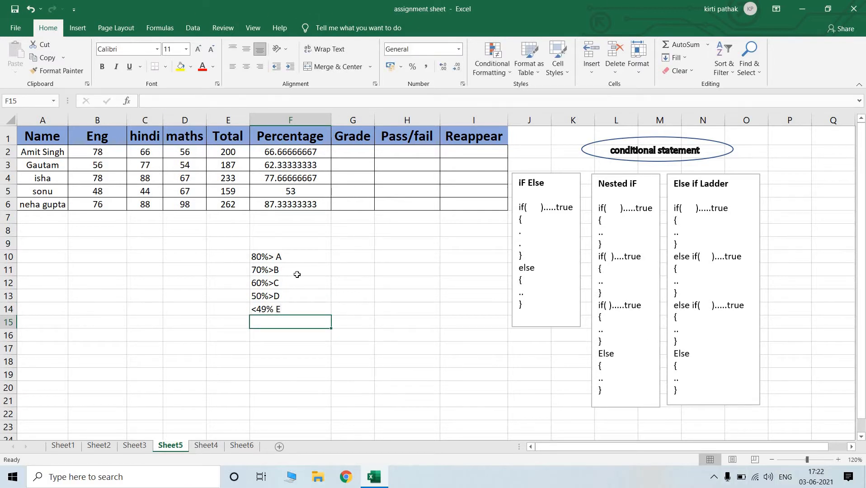
Step: Review the grade criteria list and the If Else, Nested If and Else if Ladder syntax text boxes
{"action": "left_click_drag", "start_coordinate": [297, 258], "coordinate": [277, 333]}
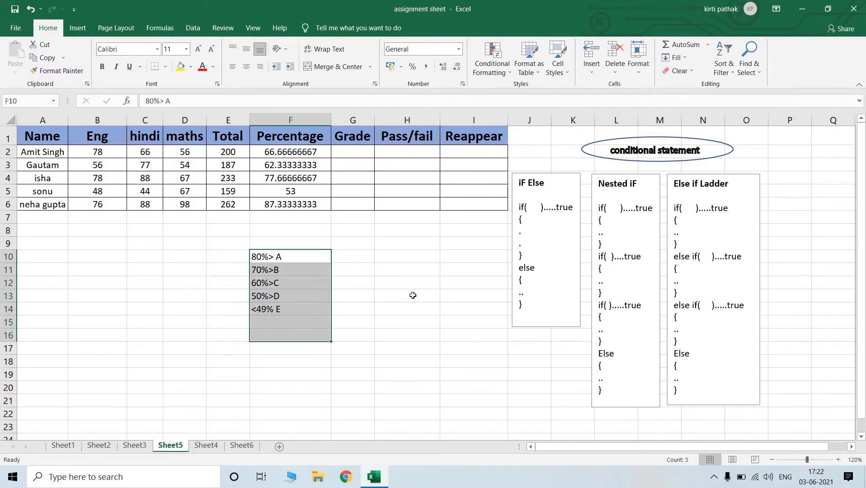
{"action": "left_click", "coordinate": [388, 259]}
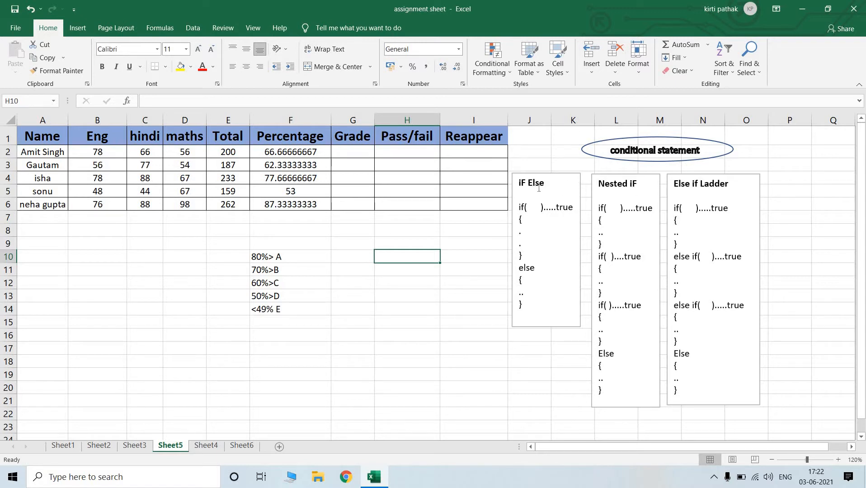
{"action": "left_click", "coordinate": [559, 187]}
{"action": "left_click", "coordinate": [622, 184]}
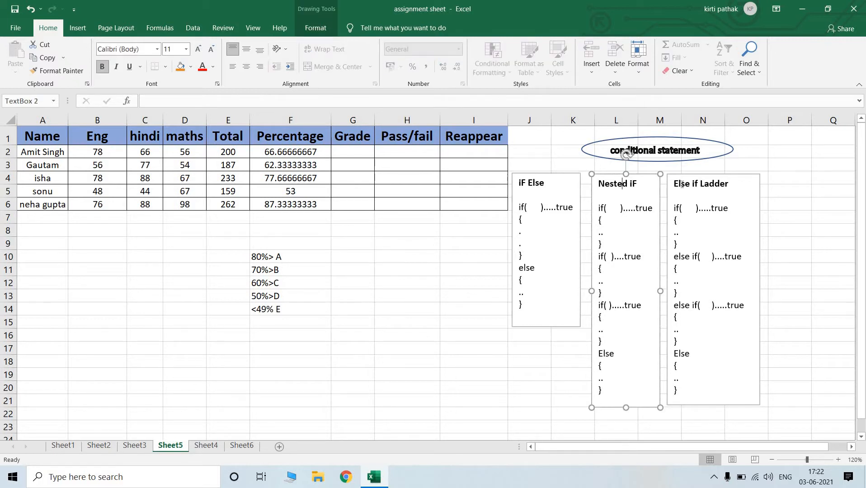
{"action": "left_click", "coordinate": [702, 195]}
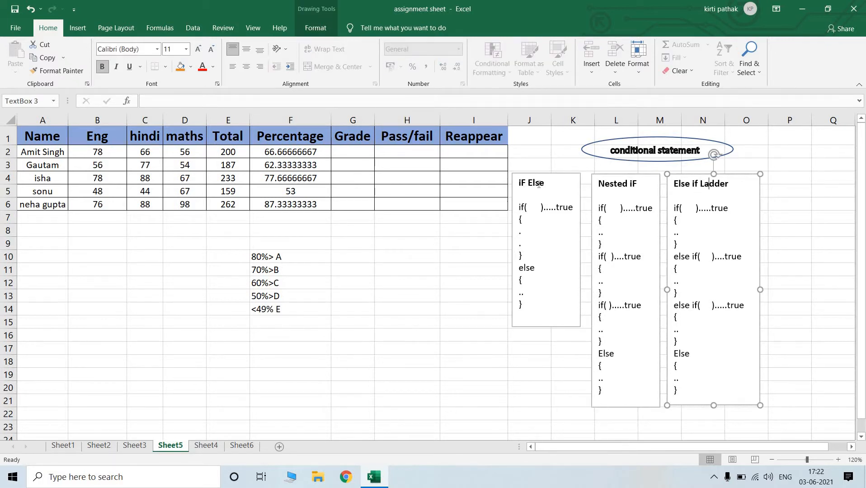
{"action": "left_click", "coordinate": [538, 183]}
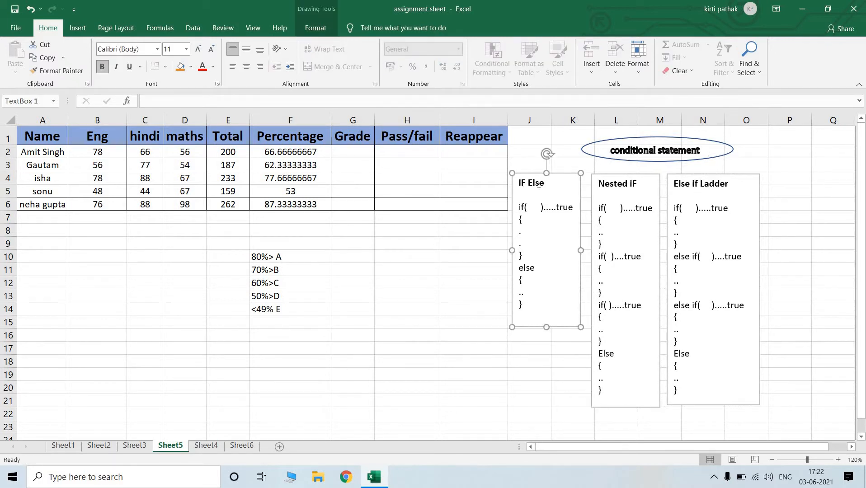
{"action": "left_click", "coordinate": [531, 209]}
{"action": "left_click", "coordinate": [541, 295]}
Step: Enter the sample values 60 in cell G10 and 50 in cell H10
{"action": "left_click", "coordinate": [359, 255]}
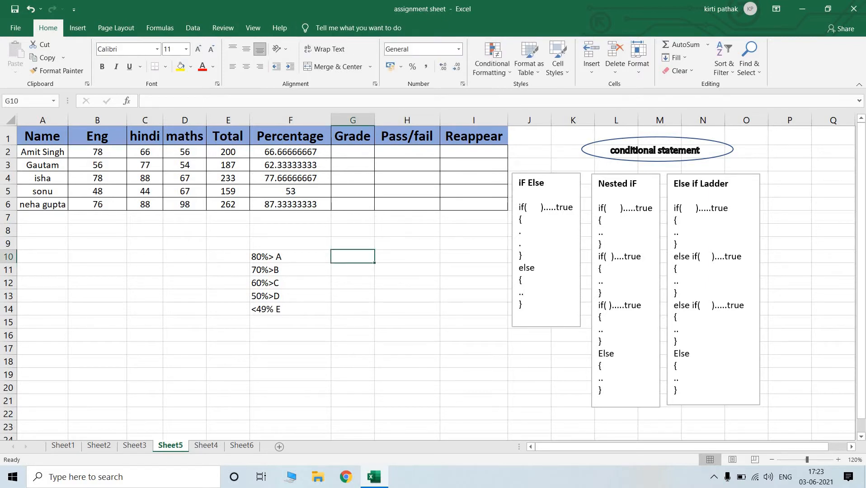
{"action": "type", "text": "69"}
{"action": "key", "text": "BackSpace"}
{"action": "type", "text": "0"}
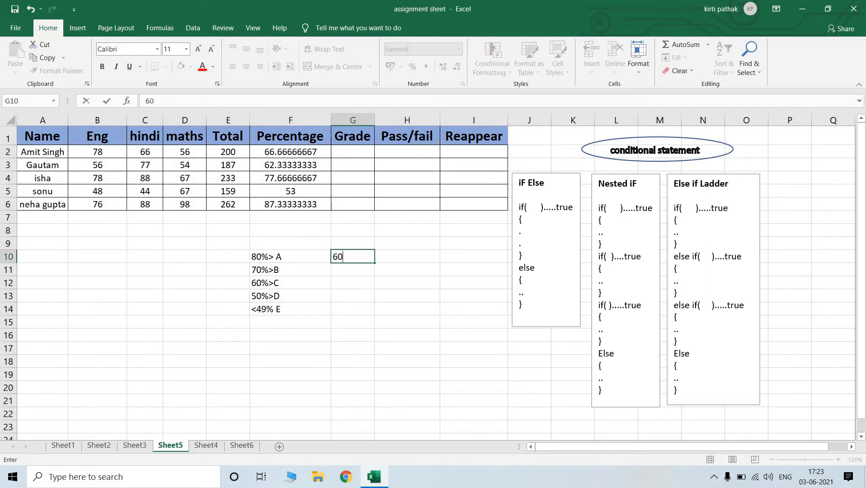
{"action": "key", "text": "Tab"}
{"action": "type", "text": "50"}
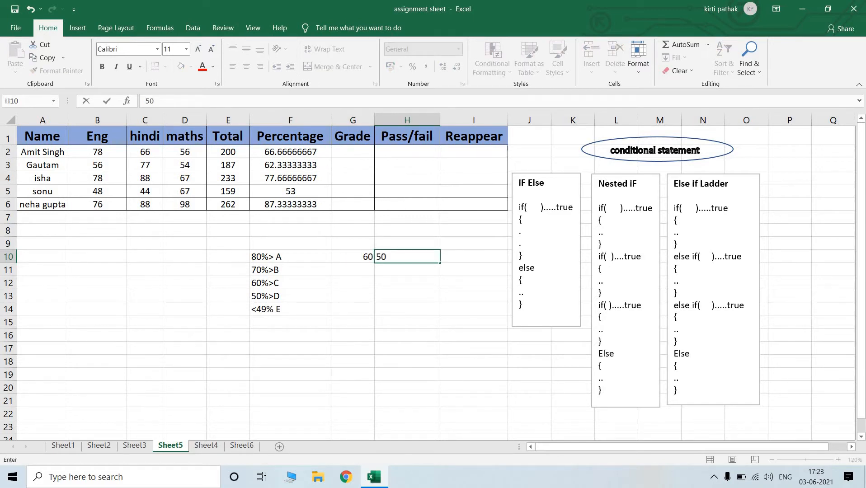
{"action": "key", "text": "Return"}
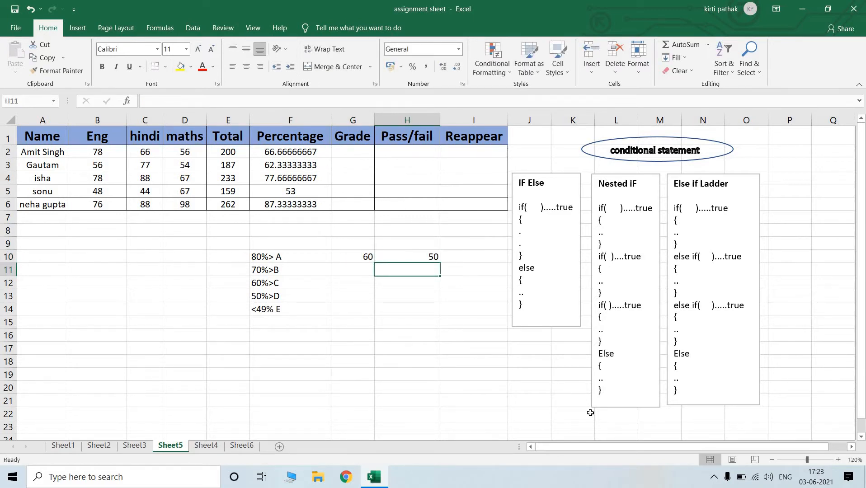
Step: Label the two sample values by entering "a" in cell G9 and "b" in cell H9
{"action": "left_click", "coordinate": [346, 256]}
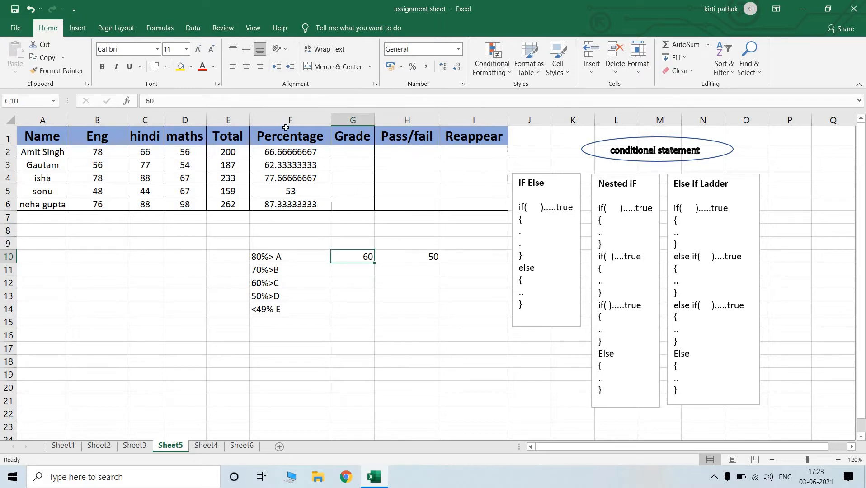
{"action": "left_click", "coordinate": [364, 240]}
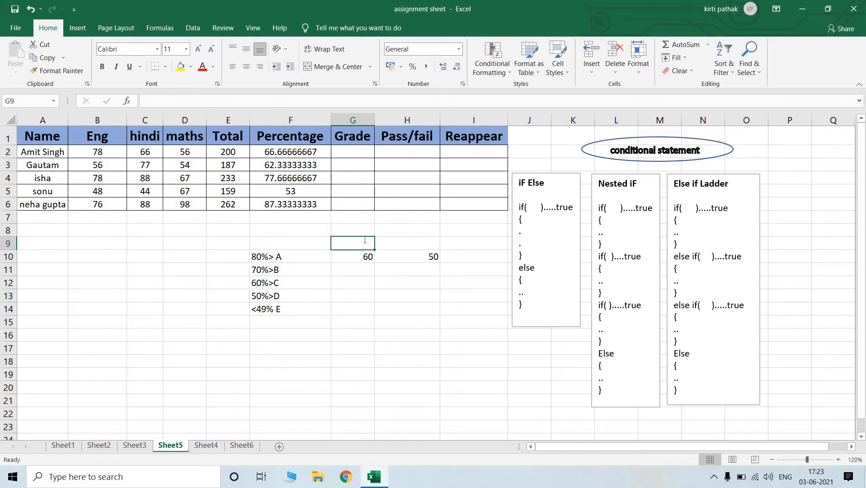
{"action": "type", "text": "a"}
{"action": "key", "text": "Tab"}
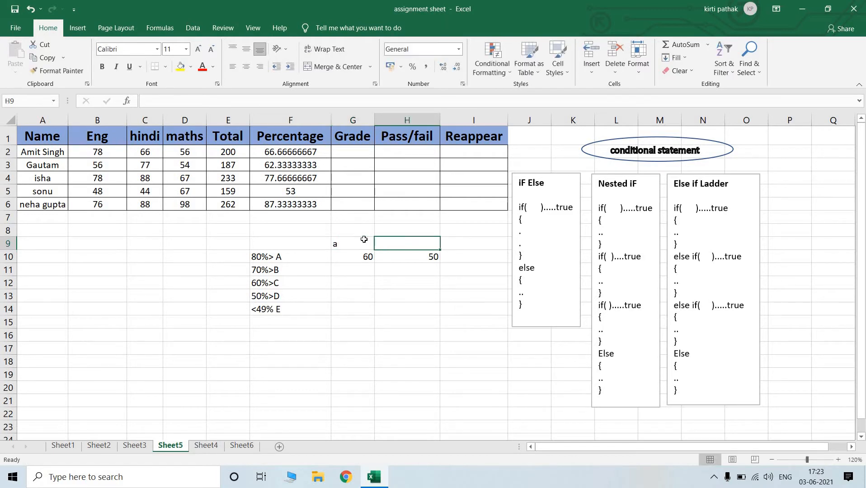
{"action": "type", "text": "b"}
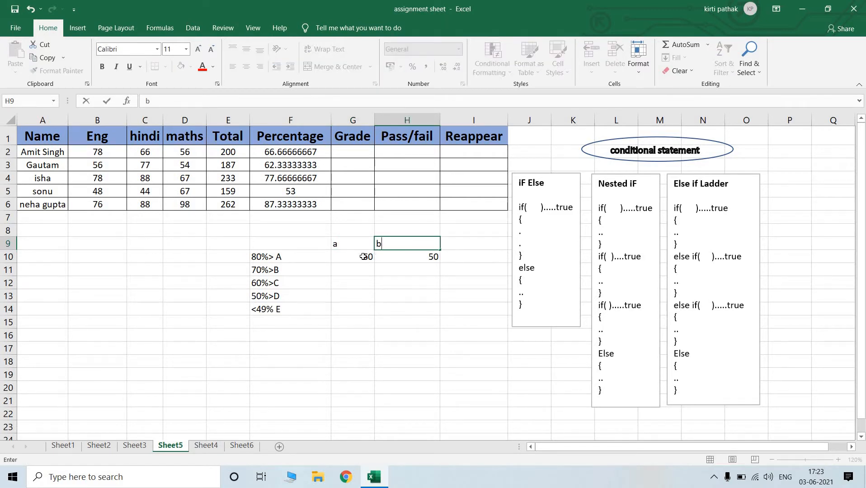
{"action": "left_click", "coordinate": [402, 294]}
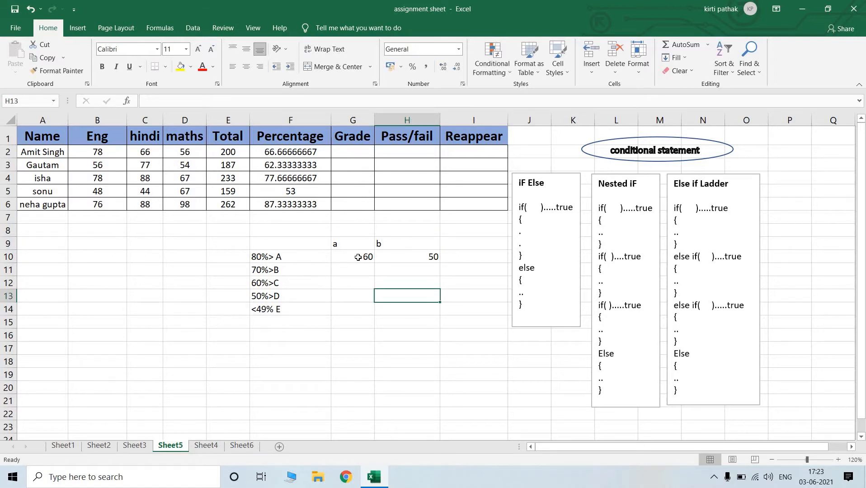
{"action": "left_click", "coordinate": [358, 258]}
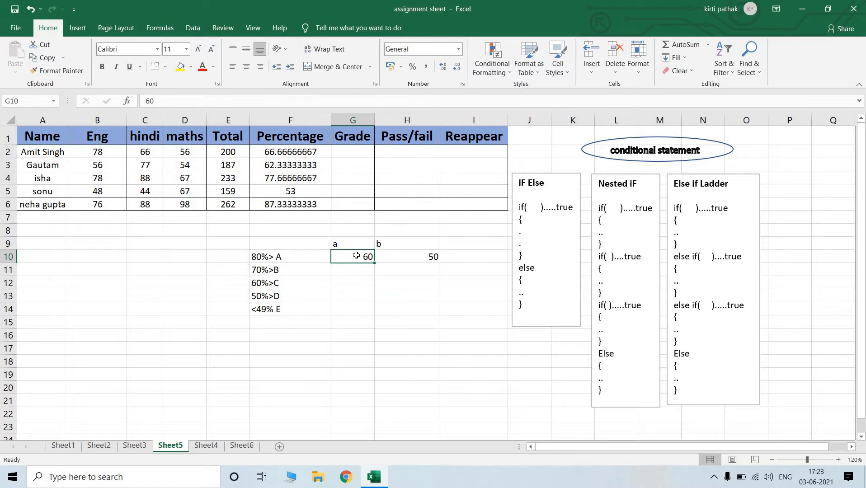
{"action": "left_click", "coordinate": [415, 259]}
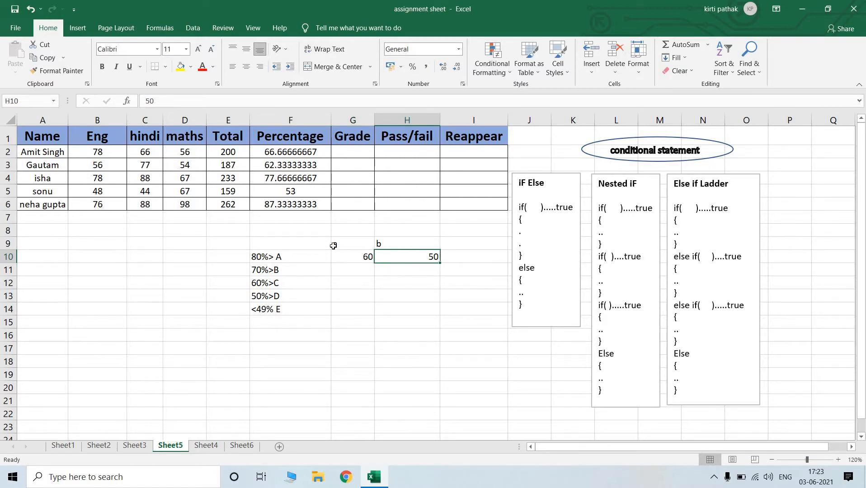
{"action": "left_click", "coordinate": [334, 246]}
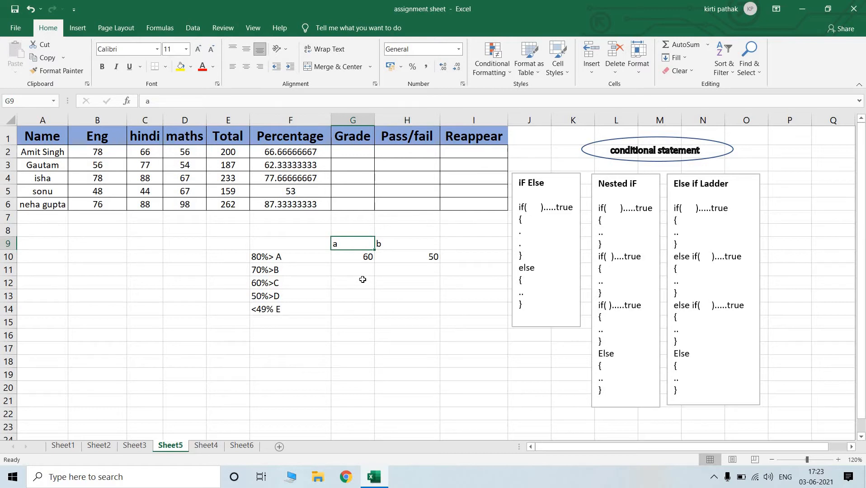
Step: Enter the outcomes "yes" in cell G12 and "no" in cell H12, below the sample values
{"action": "left_click", "coordinate": [362, 280]}
{"action": "type", "text": "yes"}
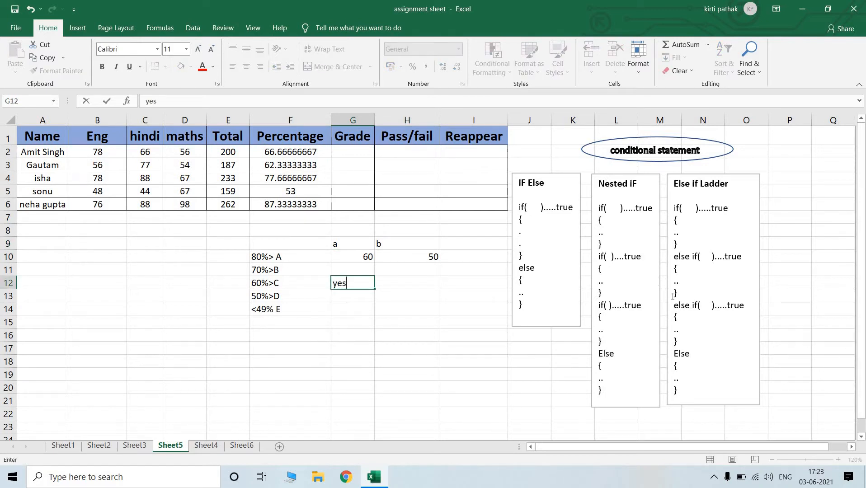
{"action": "left_click", "coordinate": [422, 282]}
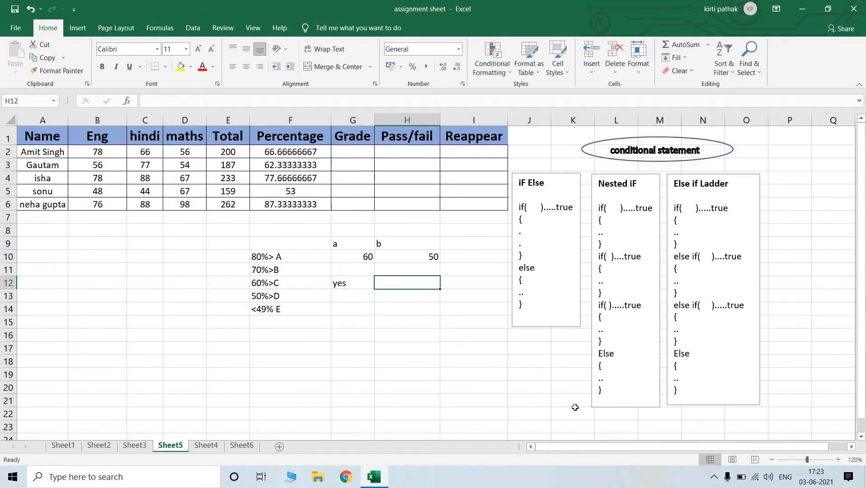
{"action": "type", "text": "no"}
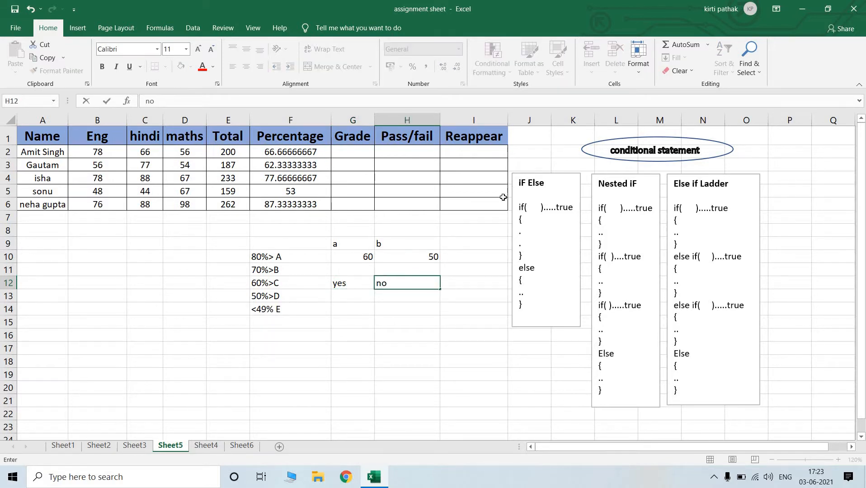
Step: Enter the condition "a>b" inside the if parentheses of the If Else text box, based on the a and b samples
{"action": "left_click", "coordinate": [432, 308]}
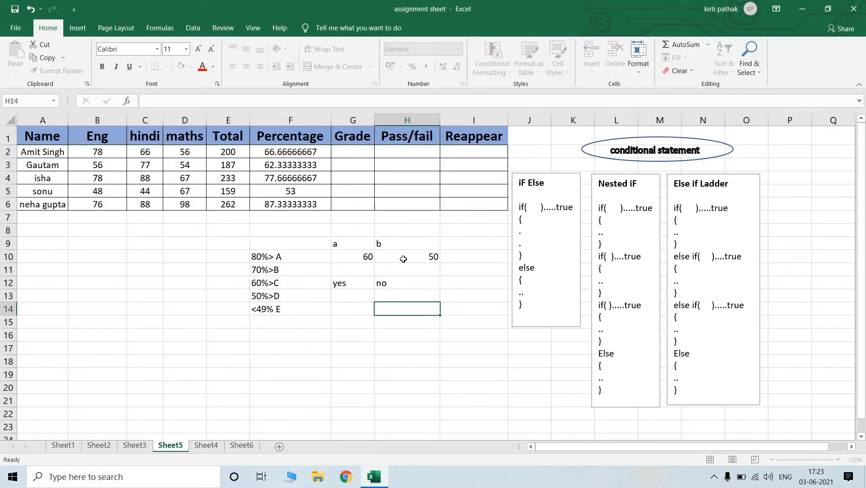
{"action": "left_click", "coordinate": [336, 244]}
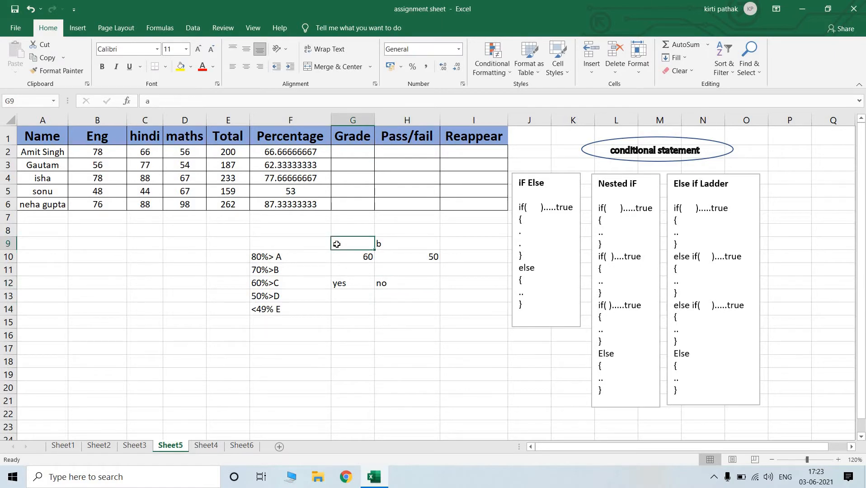
{"action": "left_click", "coordinate": [401, 246]}
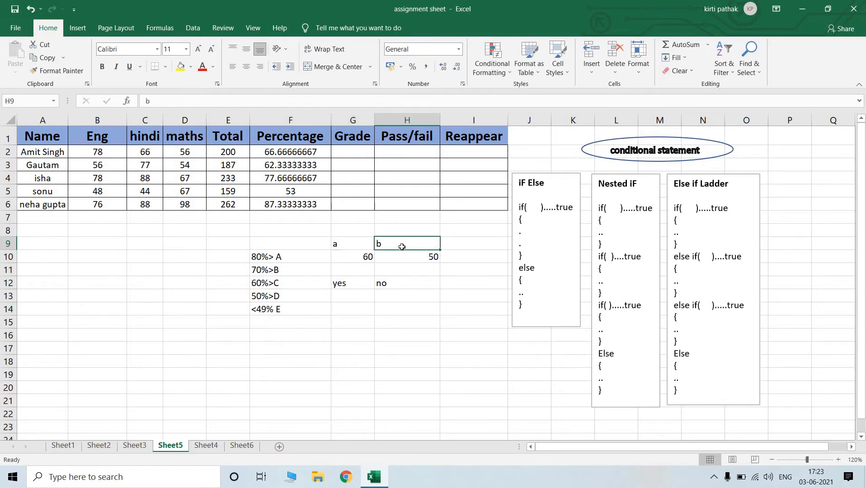
{"action": "left_click_drag", "start_coordinate": [355, 246], "coordinate": [409, 267]}
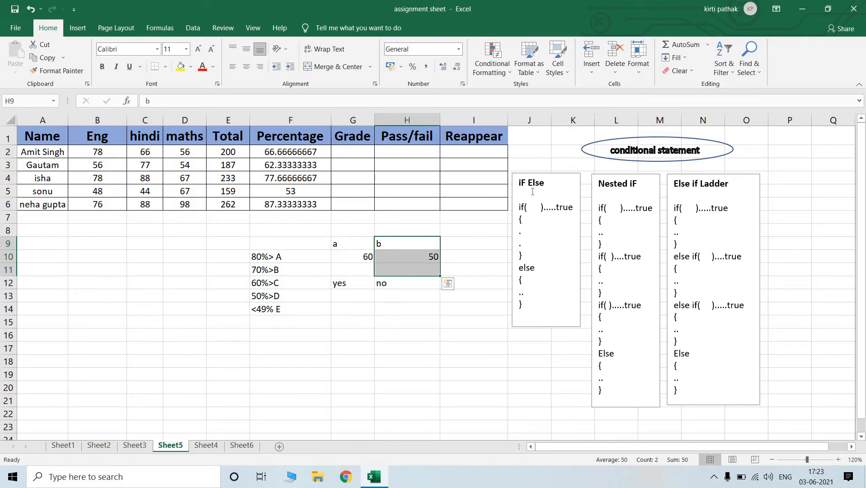
{"action": "left_click", "coordinate": [532, 255]}
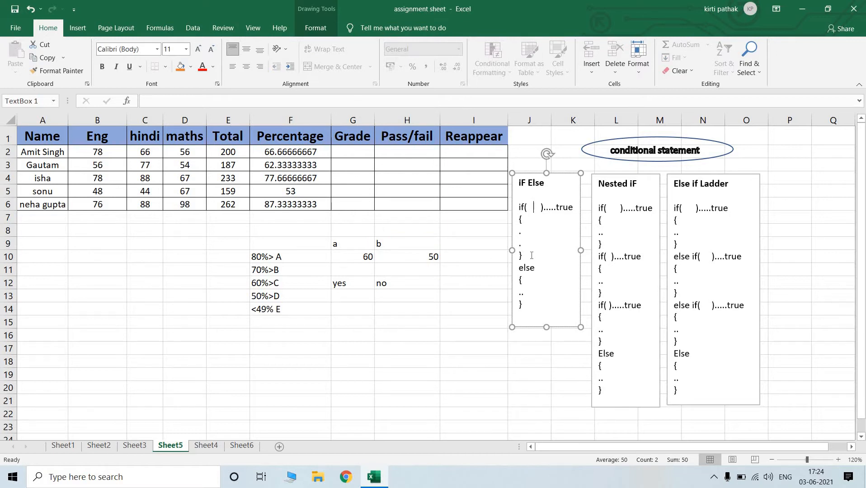
{"action": "type", "text": "a>"}
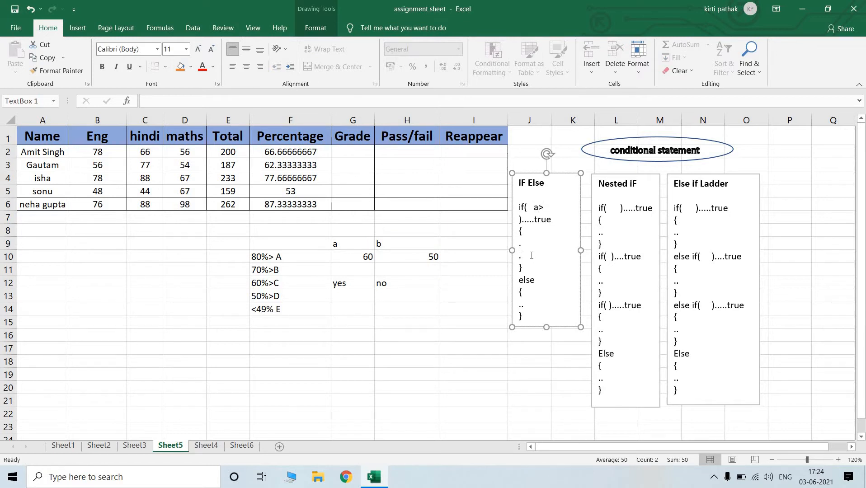
{"action": "type", "text": "b"}
Step: Widen the If Else text box slightly and place the closing parenthesis directly after "a>b", with ".....true" on its own line
{"action": "left_click_drag", "start_coordinate": [582, 252], "coordinate": [585, 251]}
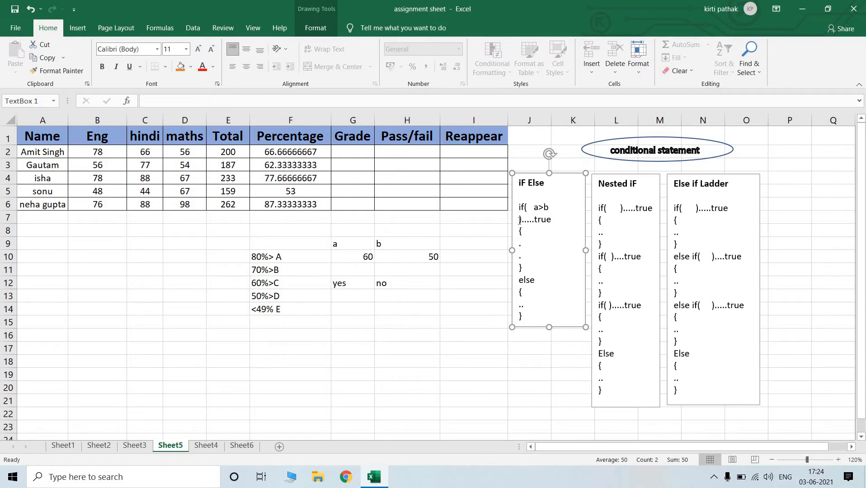
{"action": "left_click", "coordinate": [519, 220]}
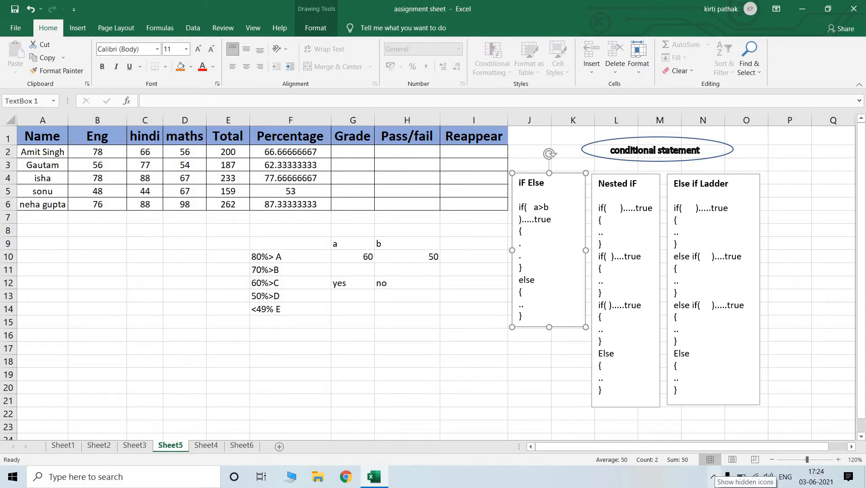
{"action": "key", "text": "BackSpace"}
{"action": "left_click", "coordinate": [539, 219]}
{"action": "key", "text": "Left"}
{"action": "key", "text": "Return"}
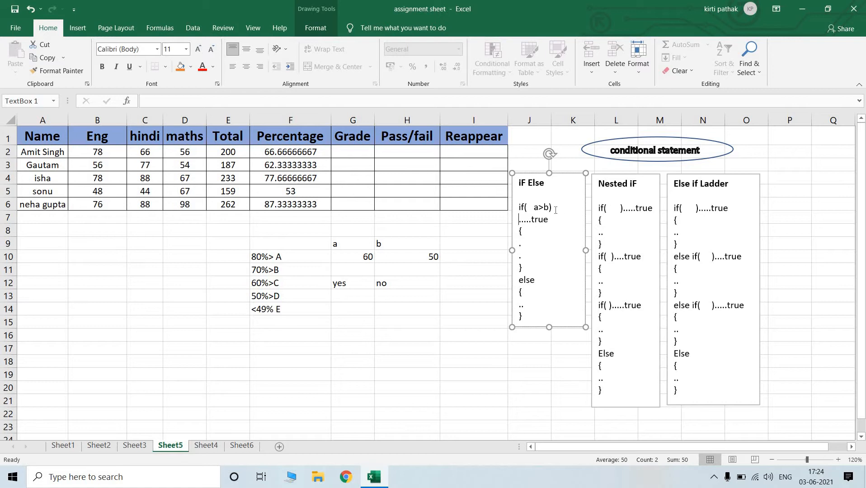
Step: Enter "yes" as the outcome inside the true block of the If Else text box
{"action": "left_click", "coordinate": [349, 253]}
{"action": "left_click", "coordinate": [399, 257]}
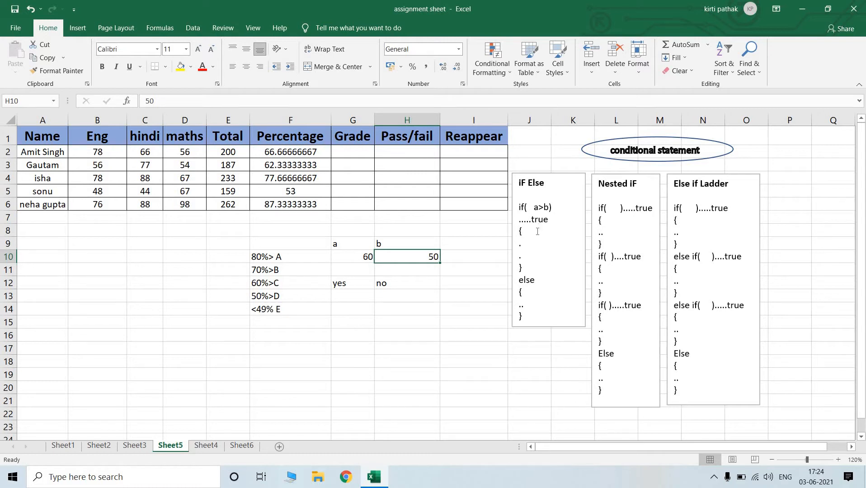
{"action": "double_click", "coordinate": [551, 218]}
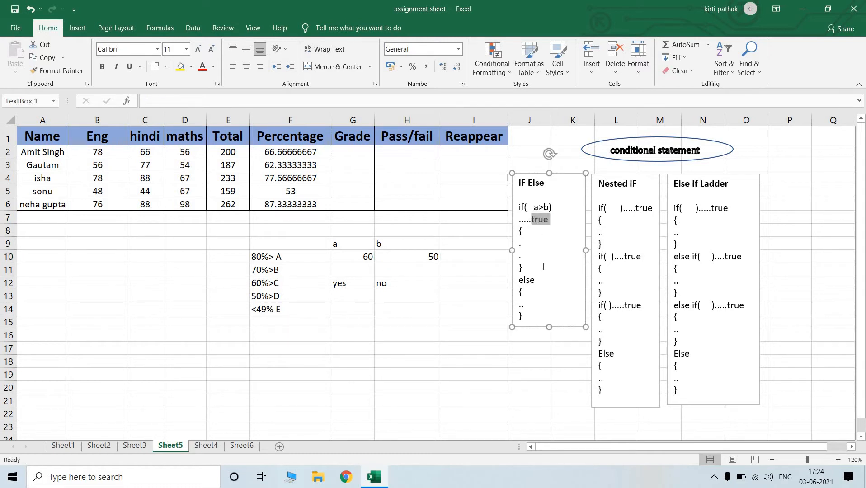
{"action": "left_click", "coordinate": [574, 253]}
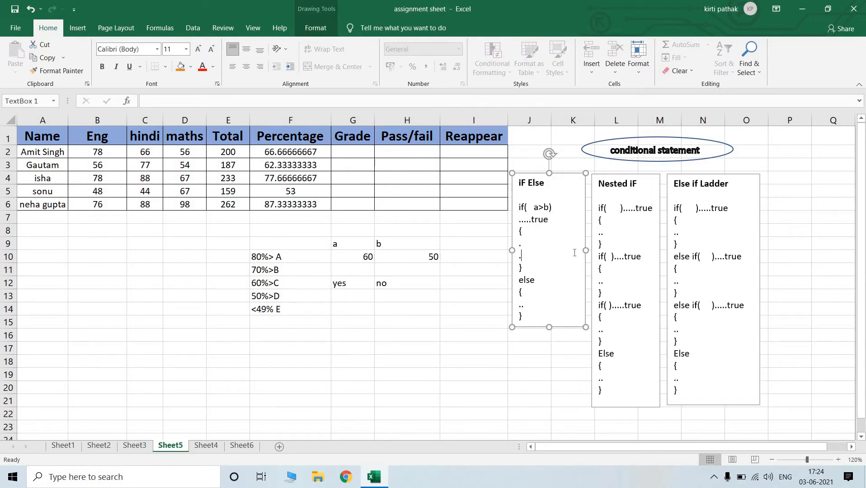
{"action": "type", "text": "yes"}
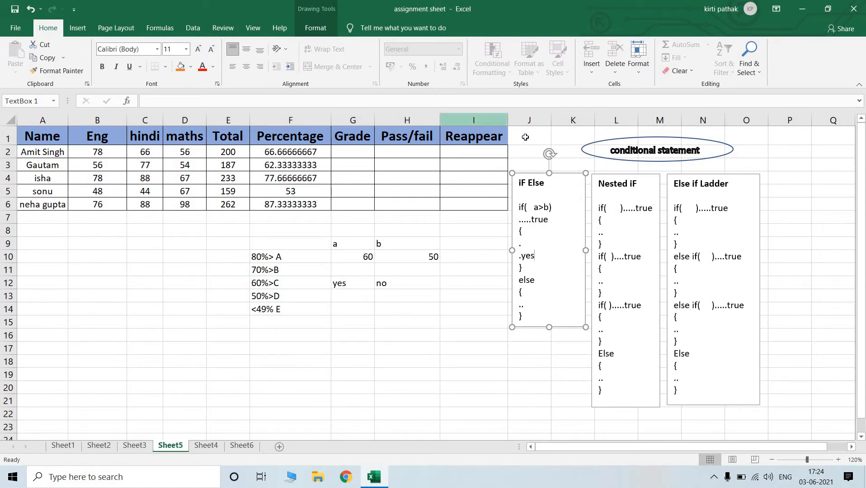
Step: Change the sample value of a in cell G10 to 30
{"action": "left_click", "coordinate": [352, 254]}
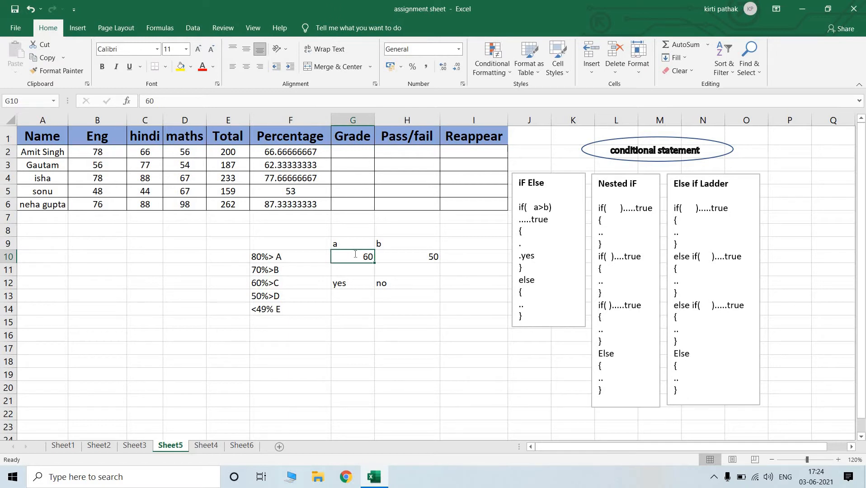
{"action": "type", "text": "30"}
{"action": "left_click", "coordinate": [409, 321]}
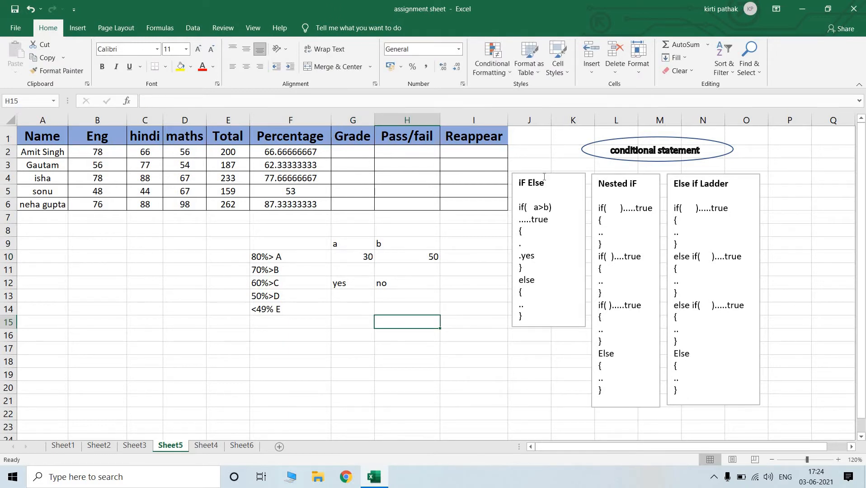
Step: Enter "no" as the outcome inside the else block of the If Else text box
{"action": "left_click", "coordinate": [547, 207]}
{"action": "mouse_move", "coordinate": [548, 207]}
{"action": "left_mouse_down"}
{"action": "mouse_move", "coordinate": [532, 208]}
{"action": "mouse_move", "coordinate": [525, 270]}
{"action": "left_mouse_up"}
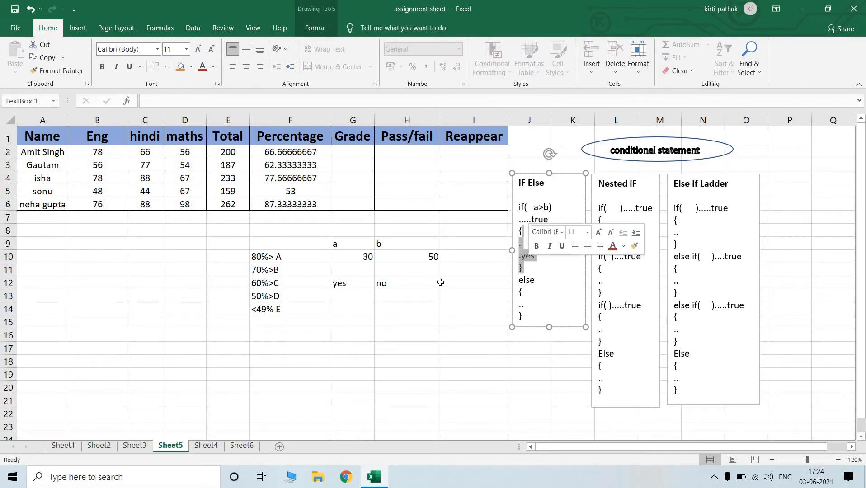
{"action": "left_click", "coordinate": [537, 302]}
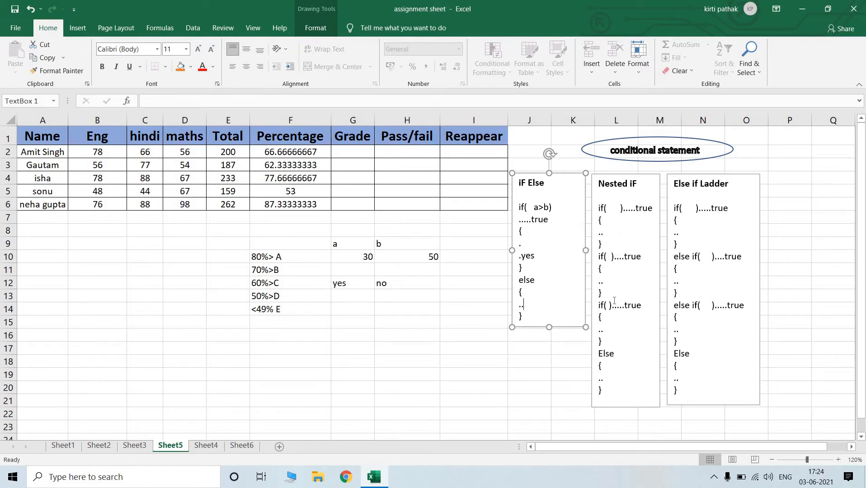
{"action": "type", "text": "no"}
Step: Clear the whole a and b comparison example from cells G8:H13
{"action": "left_click_drag", "start_coordinate": [320, 236], "coordinate": [380, 282]}
{"action": "left_click", "coordinate": [413, 322]}
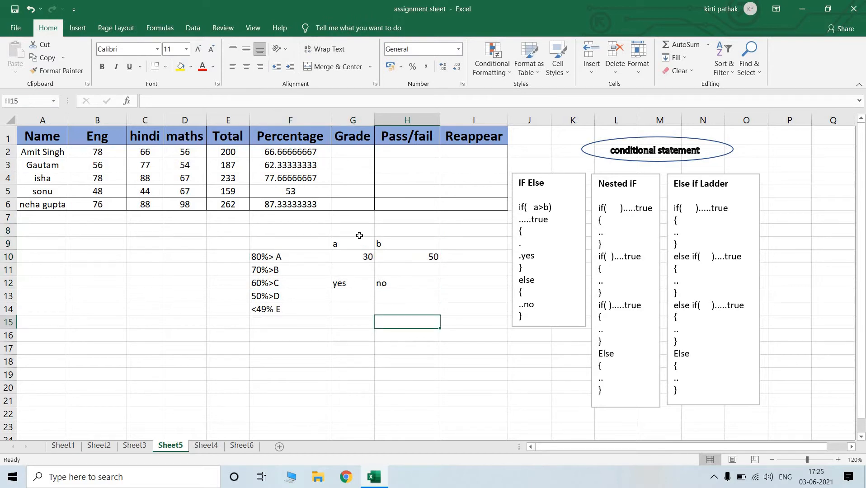
{"action": "left_click_drag", "start_coordinate": [361, 235], "coordinate": [398, 294]}
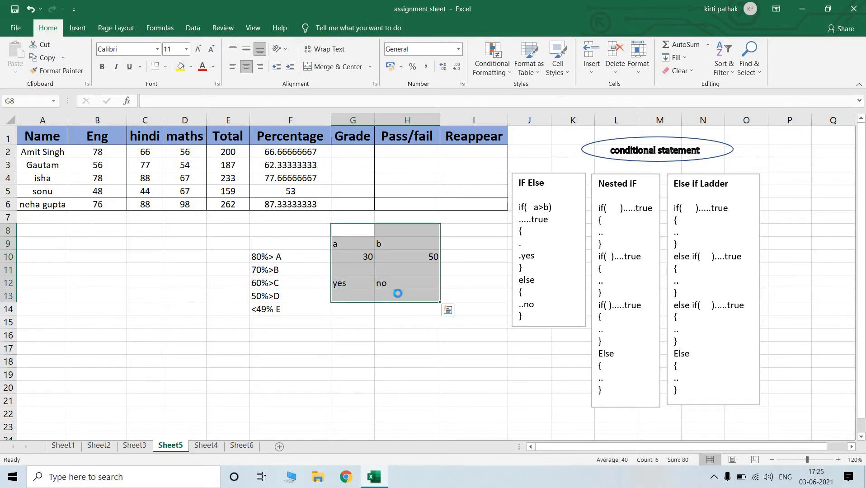
{"action": "key", "text": "Delete"}
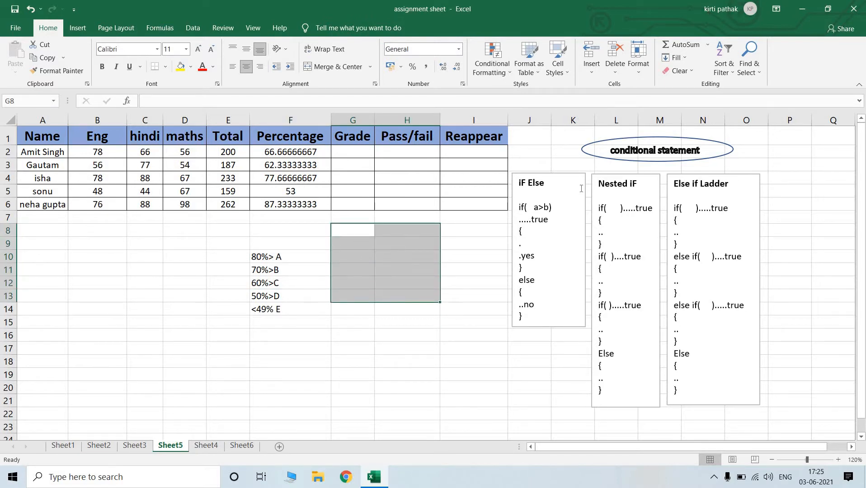
Step: Review the If Else example, each grade criterion in F10:F14 and the Nested If syntax text box
{"action": "left_click", "coordinate": [556, 210]}
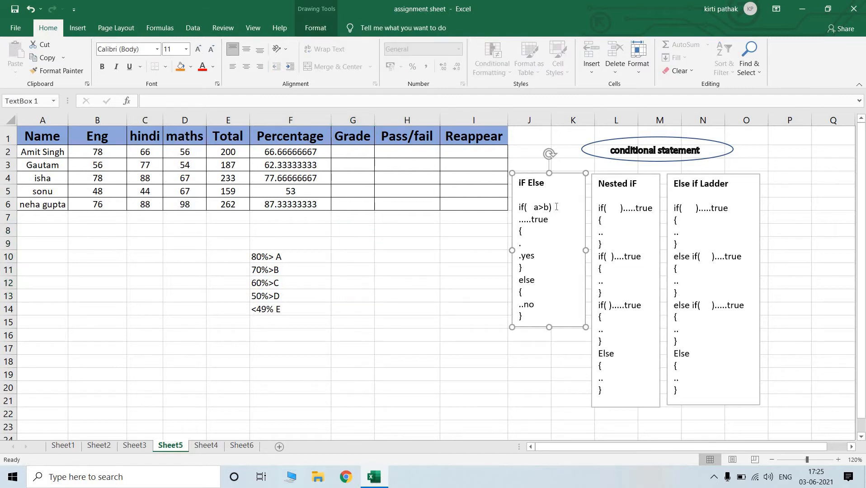
{"action": "left_click", "coordinate": [521, 231]}
{"action": "left_click", "coordinate": [307, 257]}
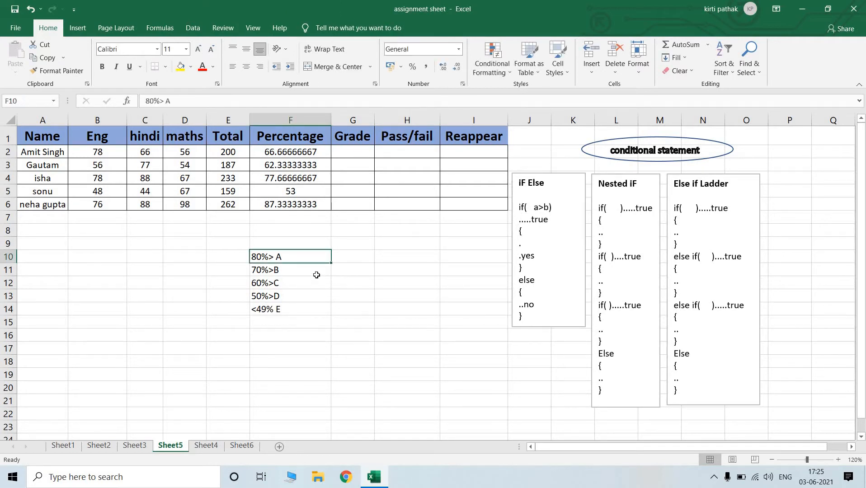
{"action": "left_click", "coordinate": [311, 272]}
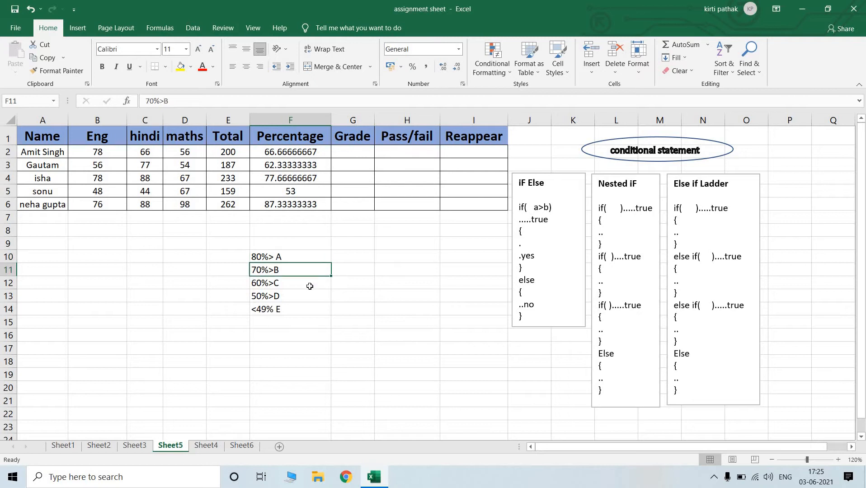
{"action": "left_click", "coordinate": [309, 286]}
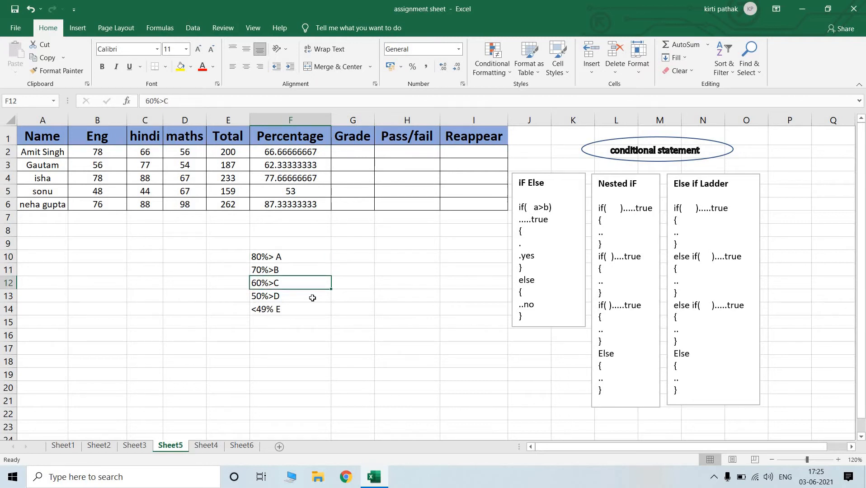
{"action": "left_click", "coordinate": [312, 298]}
{"action": "left_click", "coordinate": [312, 311]}
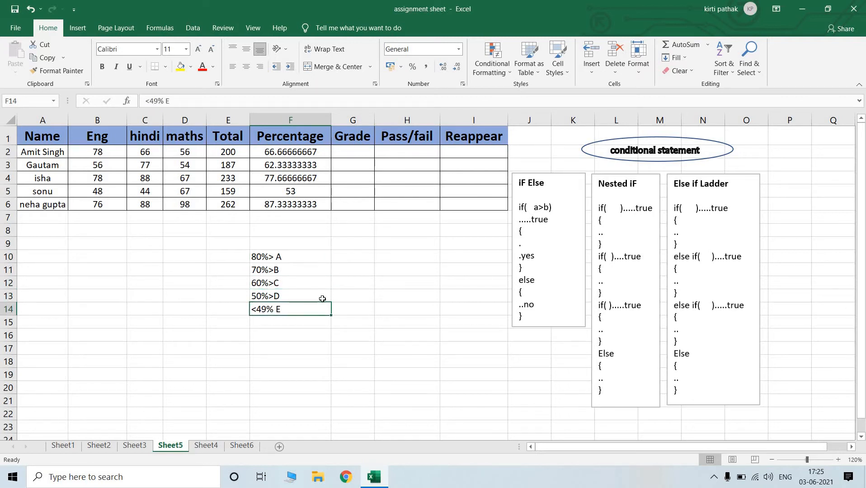
{"action": "left_click", "coordinate": [633, 191]}
{"action": "left_click", "coordinate": [633, 263]}
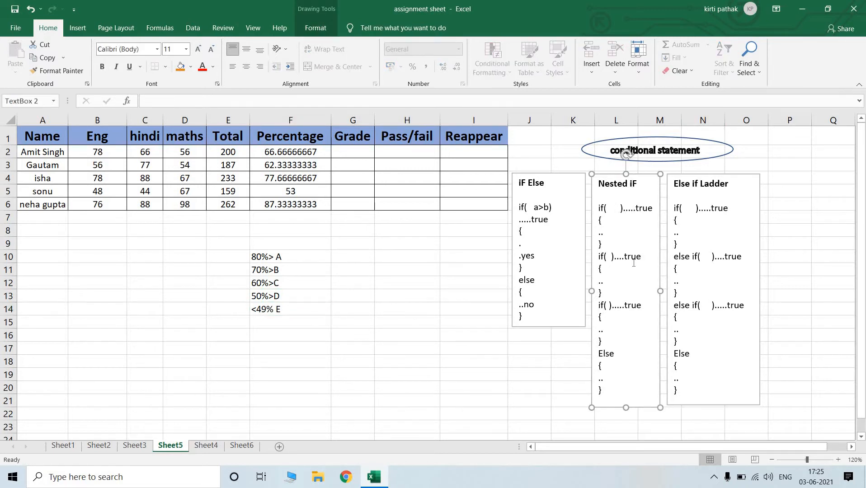
Step: Fill the first if of the Nested If text box with the condition "f2>80" and the outcome "A grade"
{"action": "left_click", "coordinate": [613, 208]}
{"action": "left_click", "coordinate": [315, 151]}
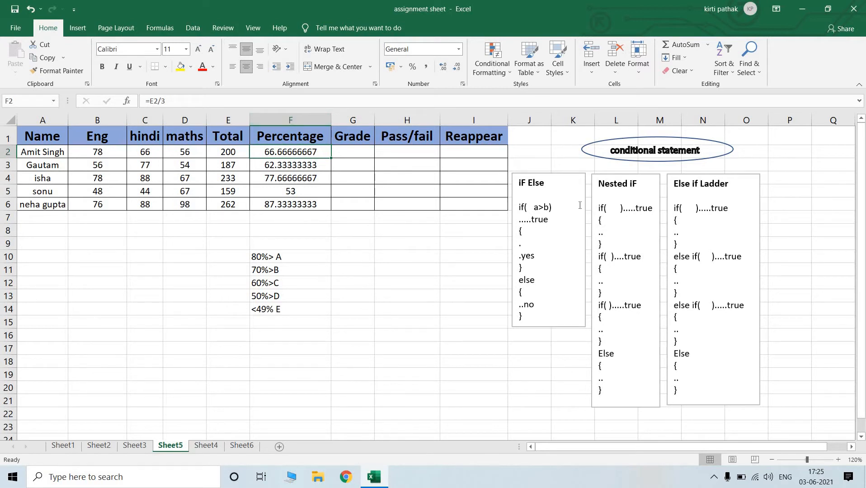
{"action": "left_click", "coordinate": [614, 208]}
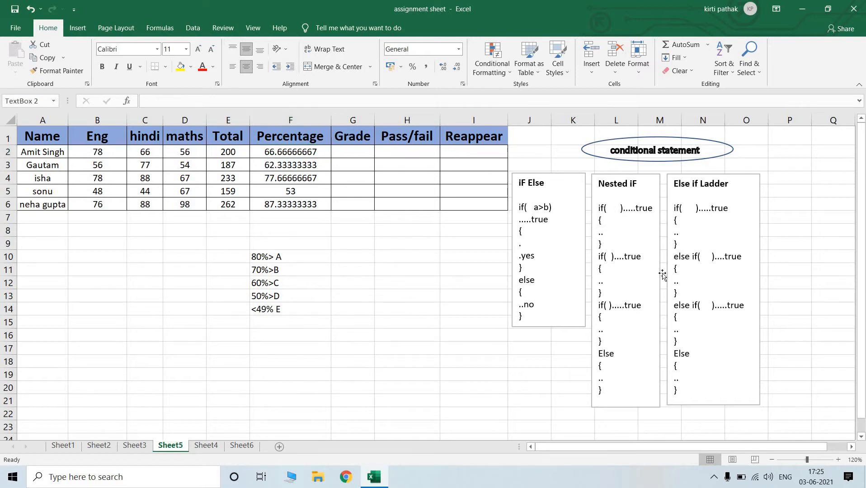
{"action": "type", "text": "f(  f"}
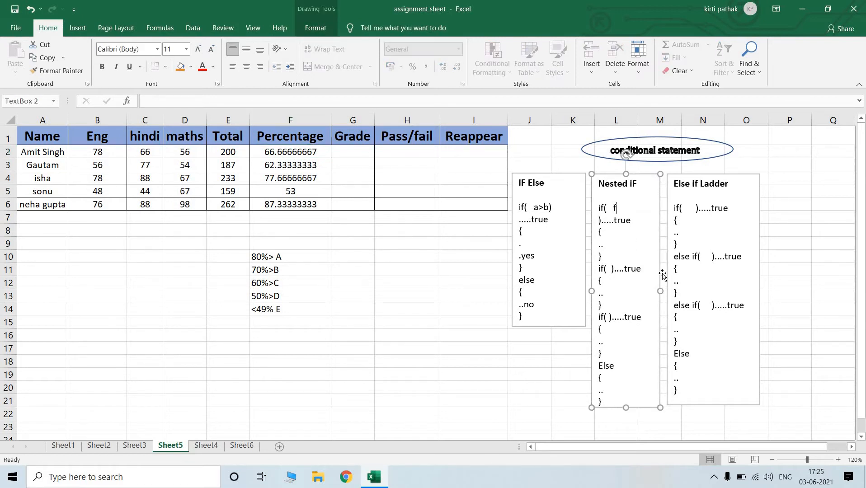
{"action": "type", "text": "2"}
{"action": "type", "text": ">"}
{"action": "type", "text": "80"}
{"action": "type", "text": "A gra"}
{"action": "type", "text": "de"}
Step: Fill the second if of the Nested If text box with the condition "f2>70" and the outcome "B"
{"action": "left_click", "coordinate": [611, 270]}
{"action": "type", "text": "f"}
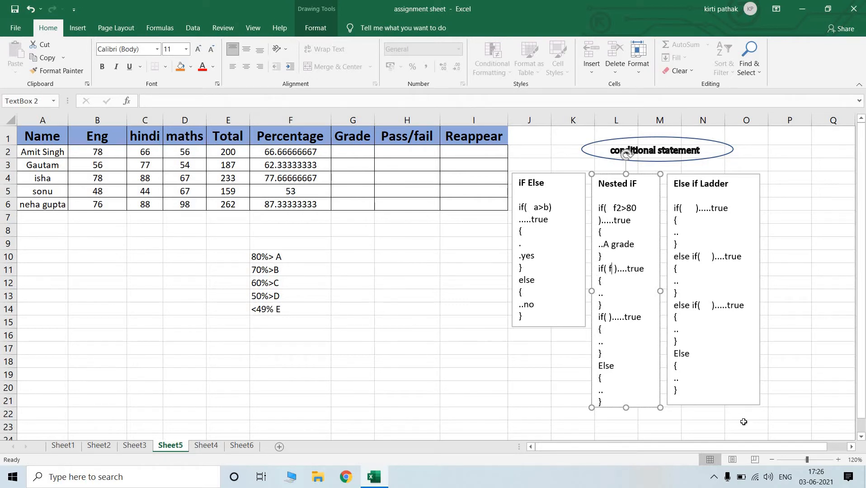
{"action": "type", "text": "2>70"}
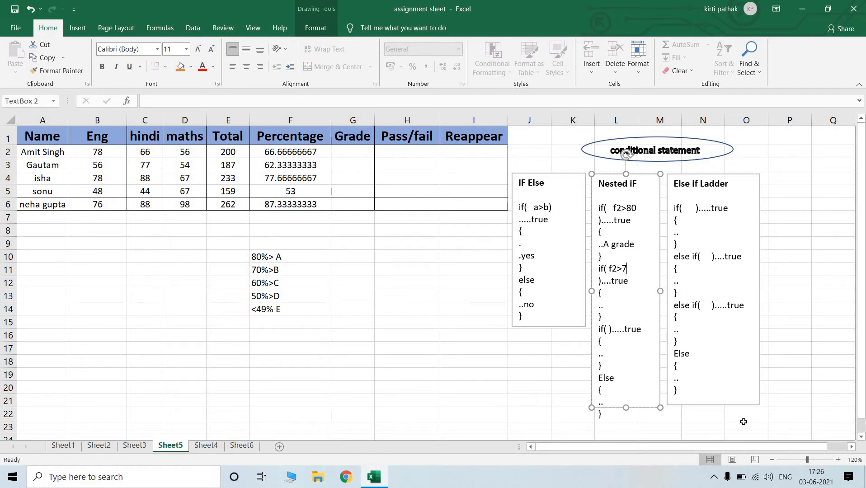
{"action": "left_click", "coordinate": [608, 310]}
{"action": "type", "text": "B"}
Step: Start a new comparison example for the Else if Ladder by entering "a" in cell G10 and "b" in H10
{"action": "left_click", "coordinate": [707, 255]}
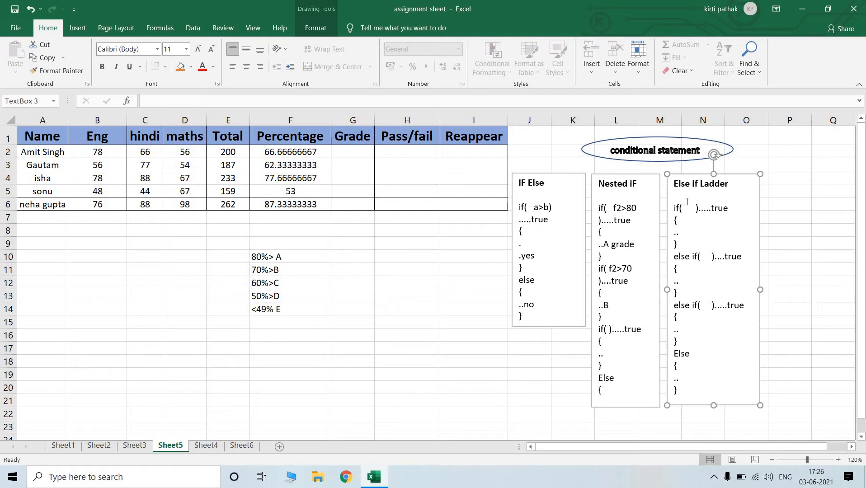
{"action": "left_click", "coordinate": [687, 201]}
{"action": "left_click", "coordinate": [350, 265]}
{"action": "left_click", "coordinate": [386, 269]}
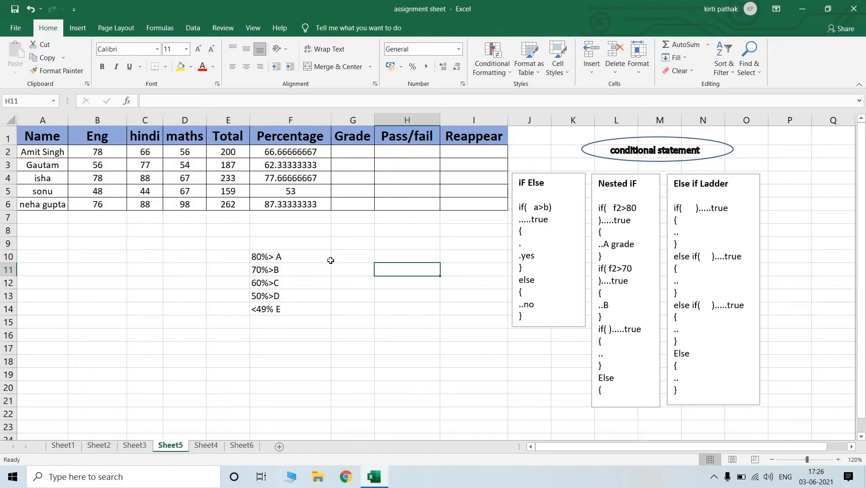
{"action": "left_click", "coordinate": [347, 257]}
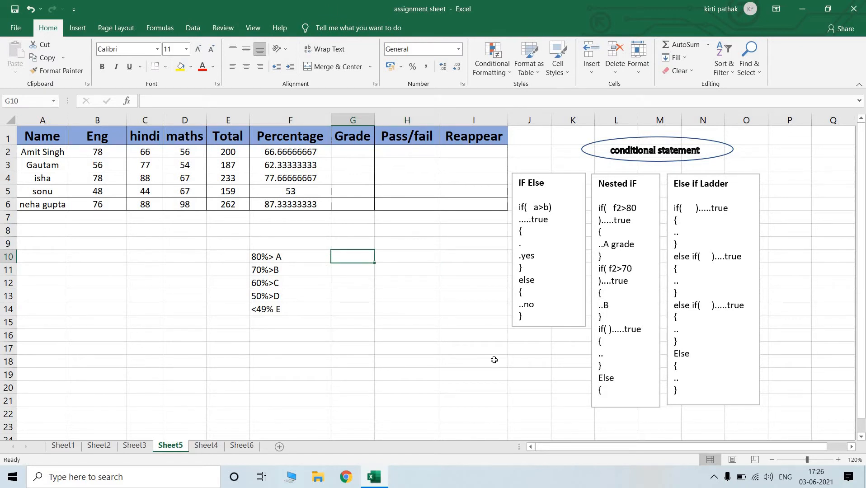
{"action": "type", "text": "a"}
{"action": "key", "text": "Tab"}
{"action": "type", "text": "b"}
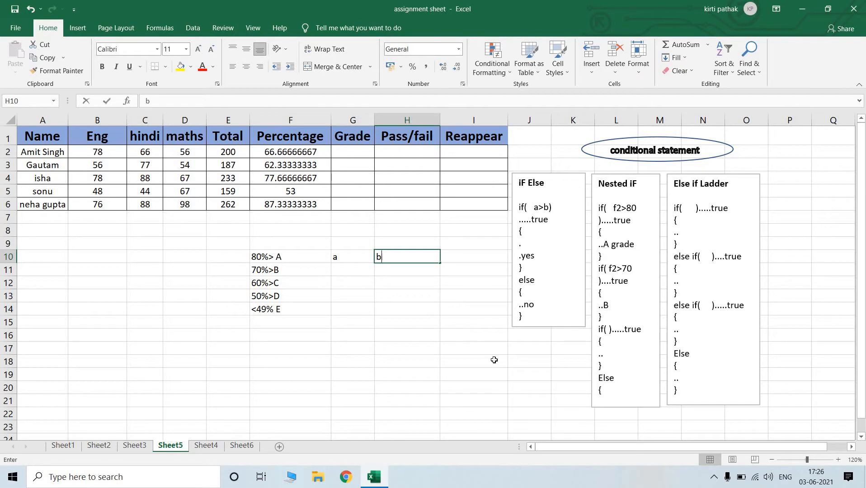
Step: Complete the comparison example with "c" in I10 and the values 50, 30 and 68 in G11:I11
{"action": "key", "text": "Tab"}
{"action": "type", "text": "c"}
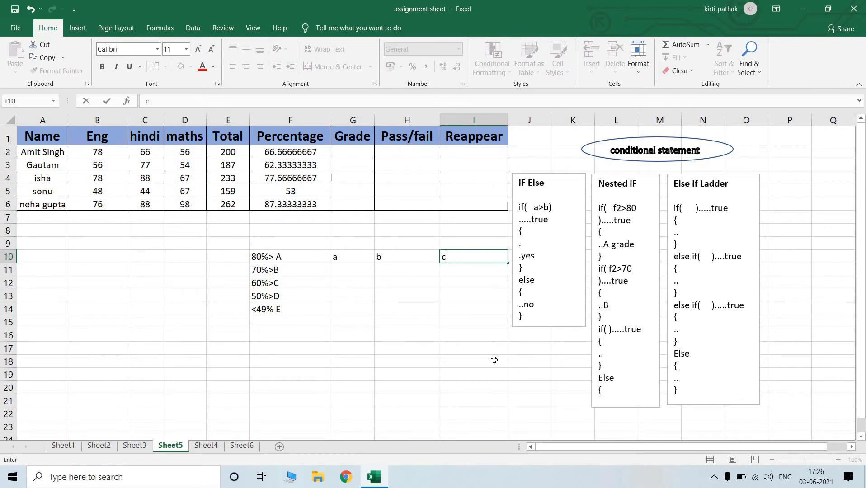
{"action": "key", "text": "Down"}
{"action": "key", "text": "Left"}
{"action": "key", "text": "Left"}
{"action": "type", "text": "50"}
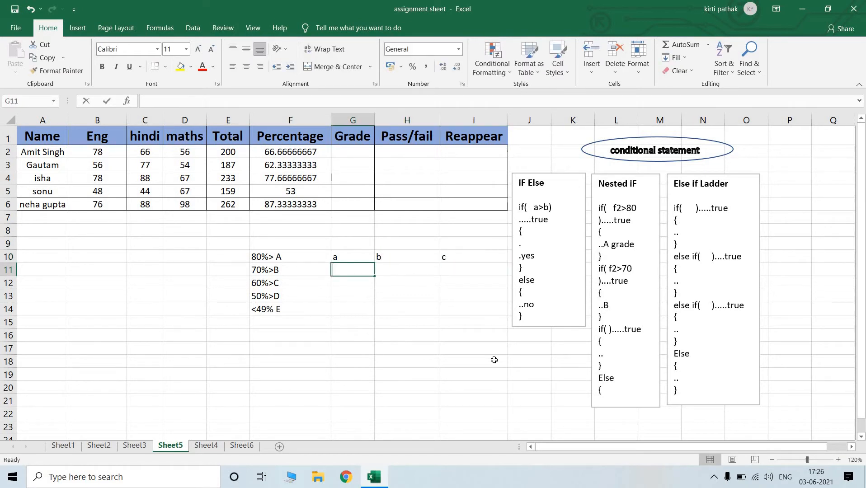
{"action": "key", "text": "Tab"}
{"action": "type", "text": "30"}
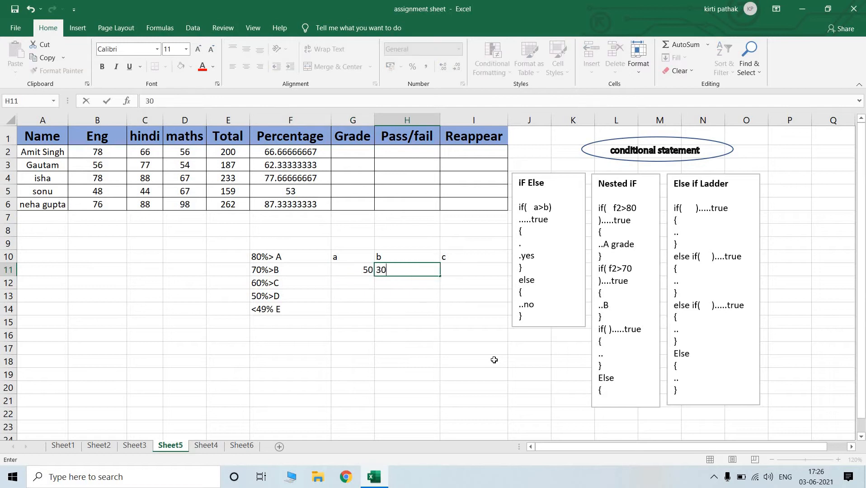
{"action": "key", "text": "Tab"}
{"action": "type", "text": "68"}
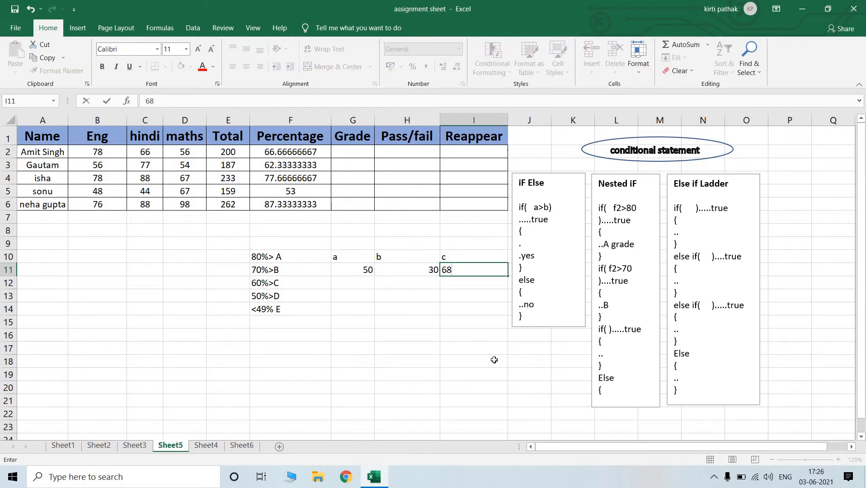
{"action": "key", "text": "Return"}
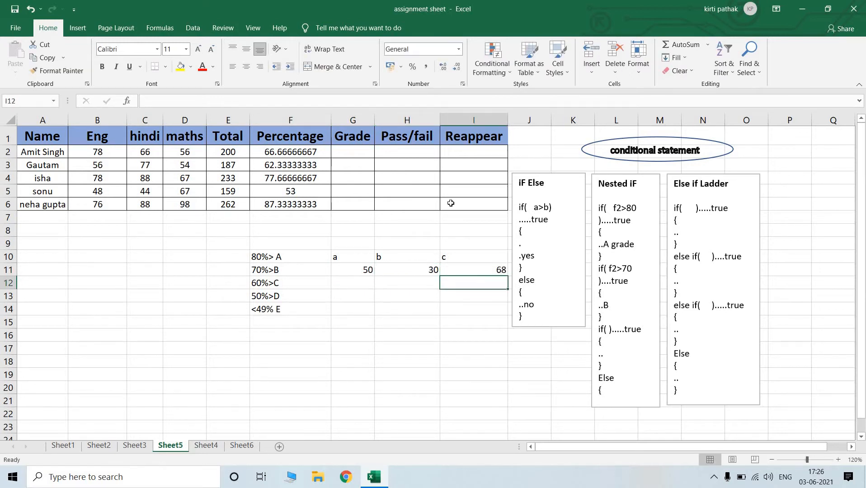
Step: Clear the a, b, c comparison example from the cells beside the grade criteria
{"action": "left_click_drag", "start_coordinate": [337, 260], "coordinate": [501, 296]}
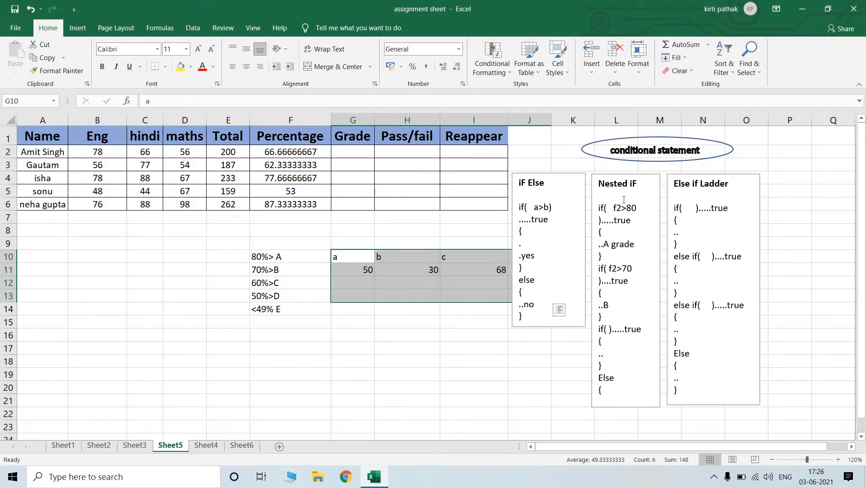
{"action": "left_click", "coordinate": [393, 336]}
{"action": "left_click_drag", "start_coordinate": [326, 218], "coordinate": [451, 267]}
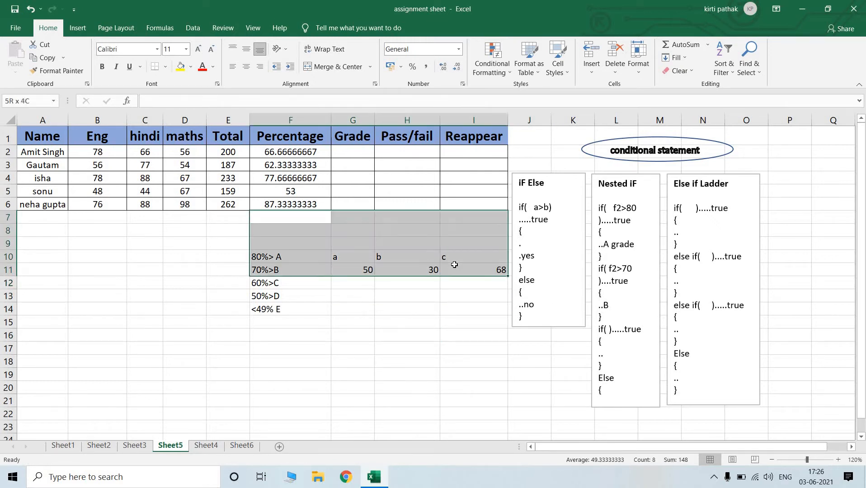
{"action": "left_click", "coordinate": [420, 332]}
{"action": "left_click_drag", "start_coordinate": [350, 239], "coordinate": [465, 292]}
{"action": "key", "text": "Delete"}
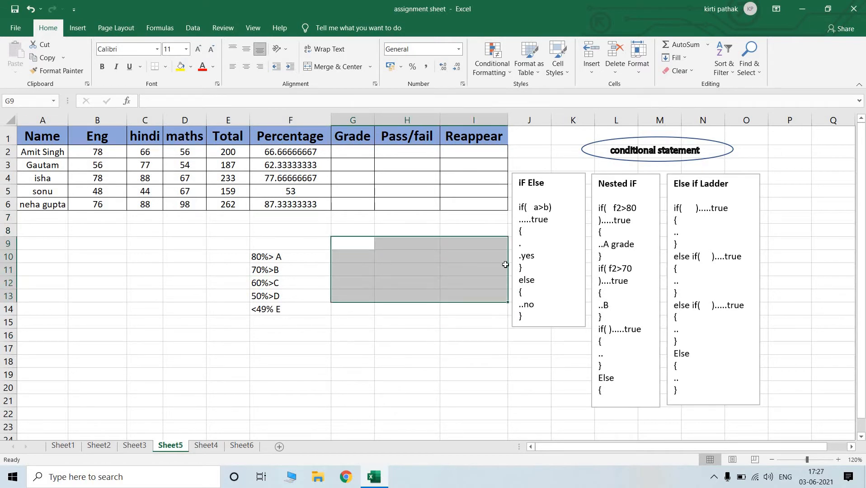
{"action": "left_click", "coordinate": [457, 339]}
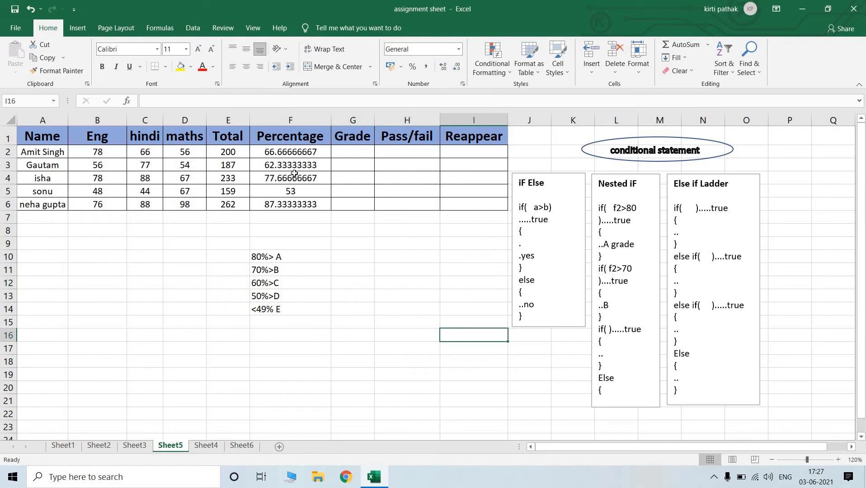
Step: Start a nested IF formula in G2 that returns "A Grade" when F2>80
{"action": "left_click", "coordinate": [353, 155]}
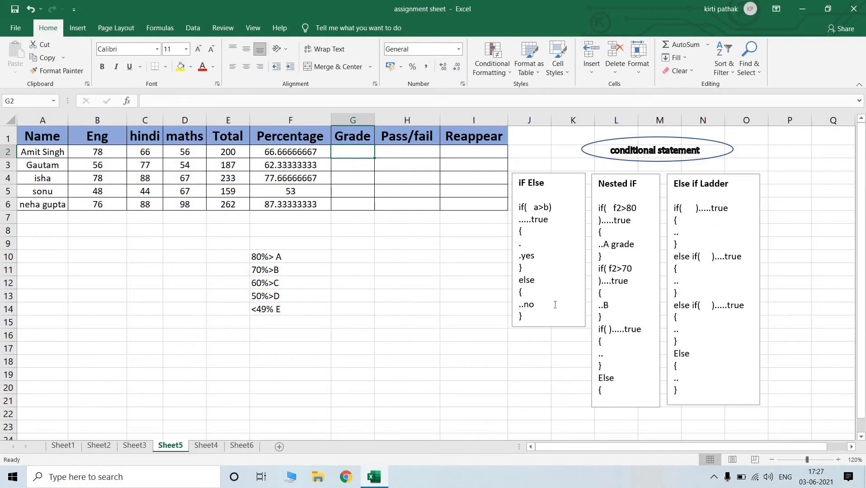
{"action": "left_click", "coordinate": [402, 231]}
{"action": "left_click", "coordinate": [355, 229]}
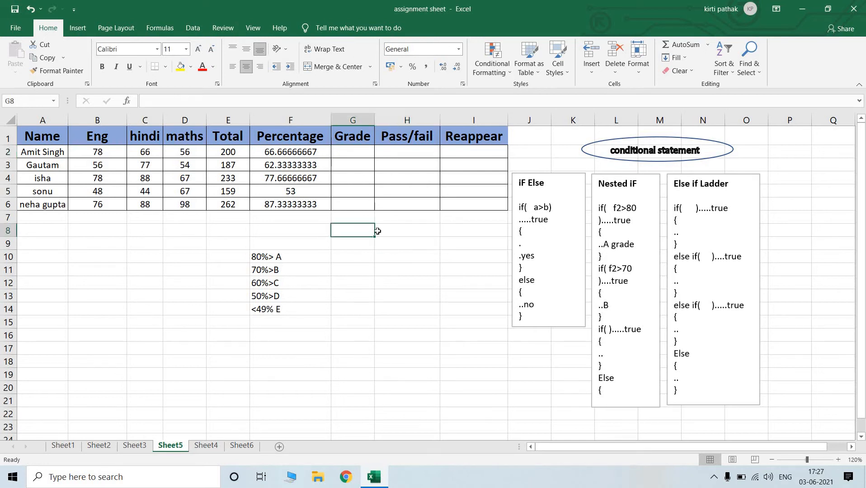
{"action": "left_click", "coordinate": [365, 155]}
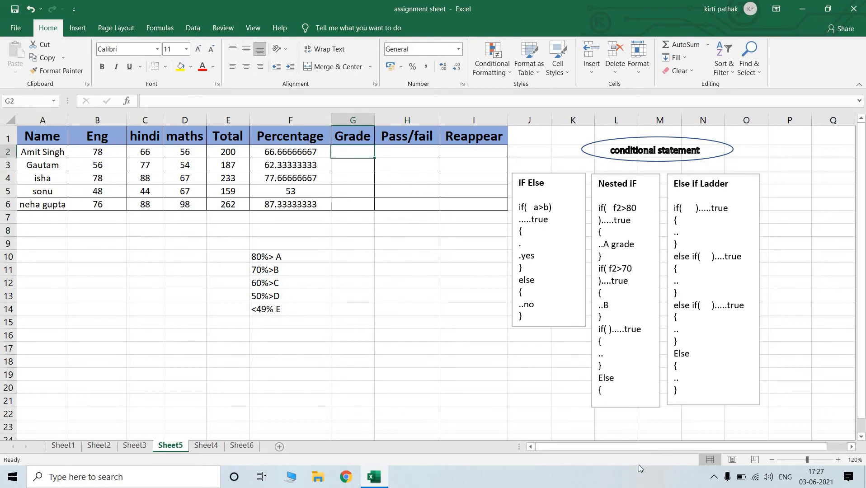
{"action": "type", "text": "="}
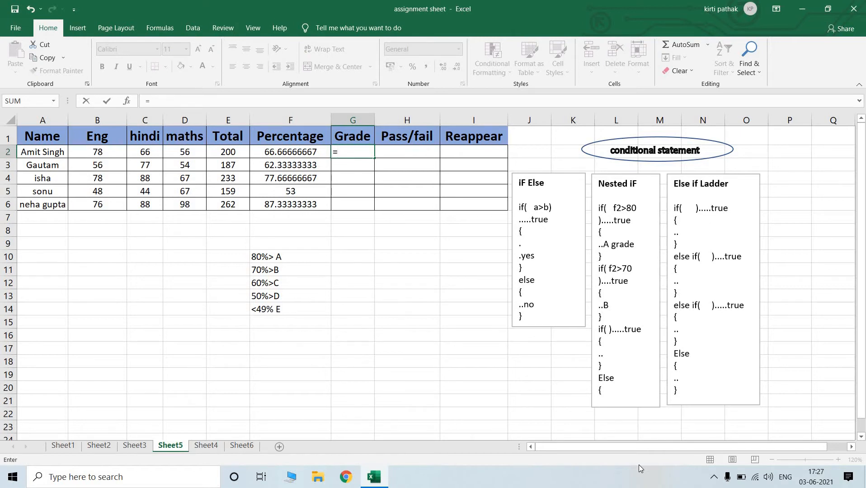
{"action": "type", "text": "if"}
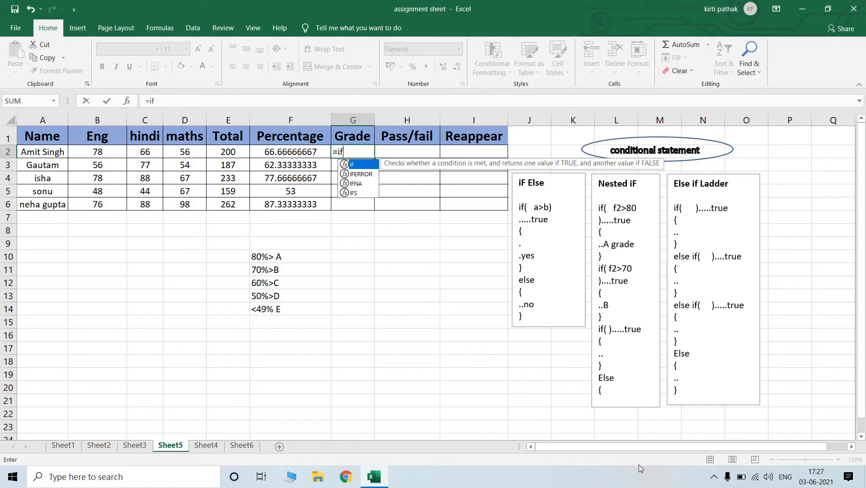
{"action": "type", "text": "("}
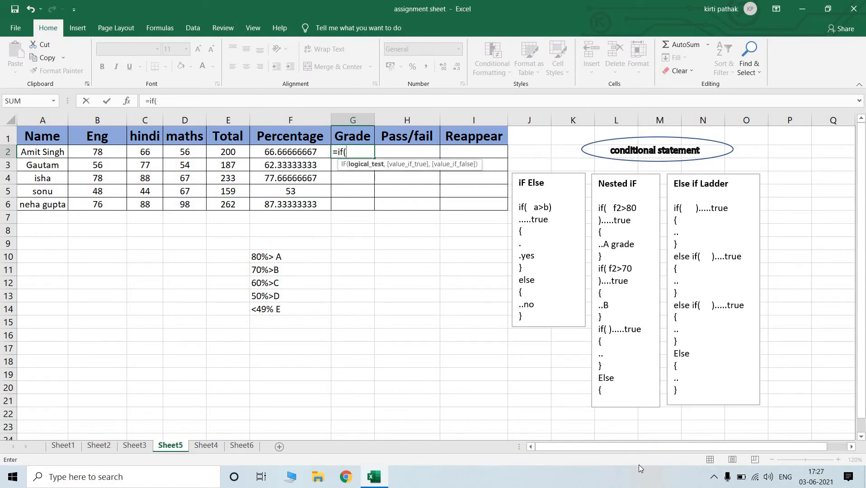
{"action": "left_click", "coordinate": [285, 153]}
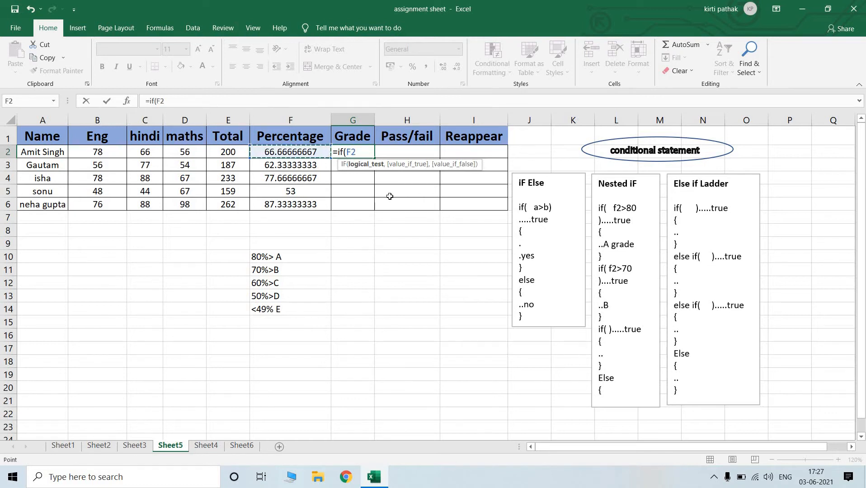
{"action": "type", "text": ">80,"}
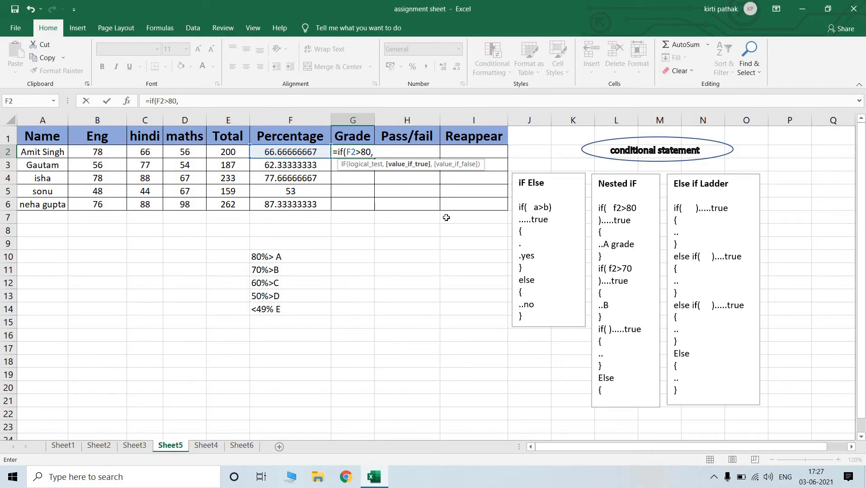
{"action": "type", "text": "\"A Grade\""}
{"action": "type", "text": ","}
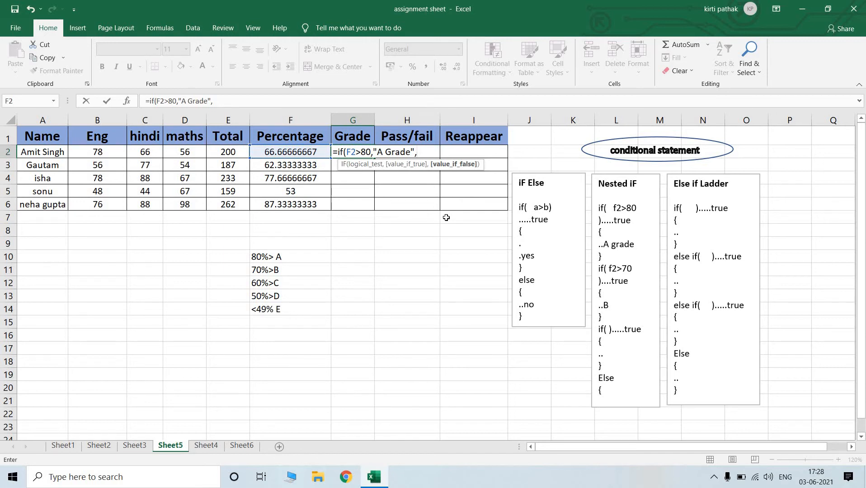
Step: Nest a second IF in the G2 formula that returns "B Grade" when f2>70
{"action": "type", "text": "if"}
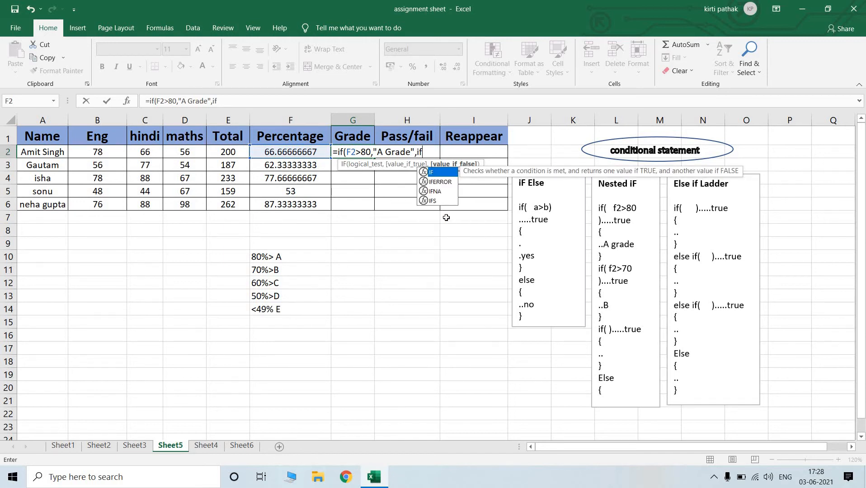
{"action": "type", "text": "("}
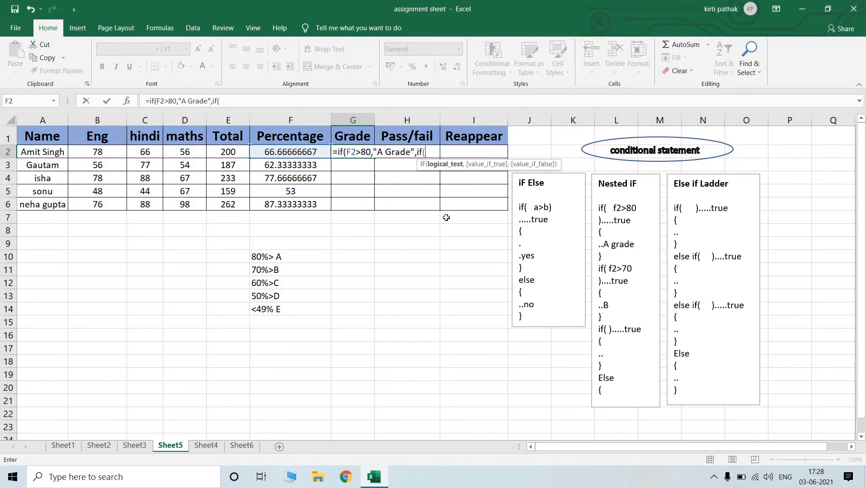
{"action": "type", "text": "f2>"}
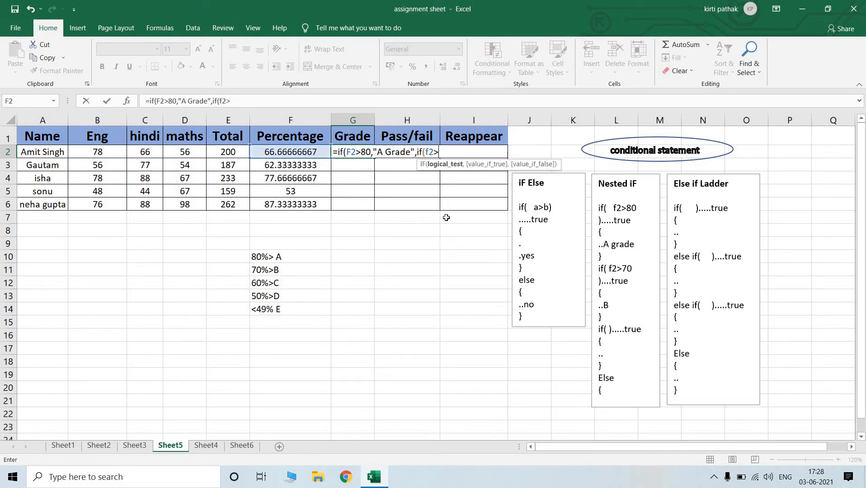
{"action": "type", "text": "70,"}
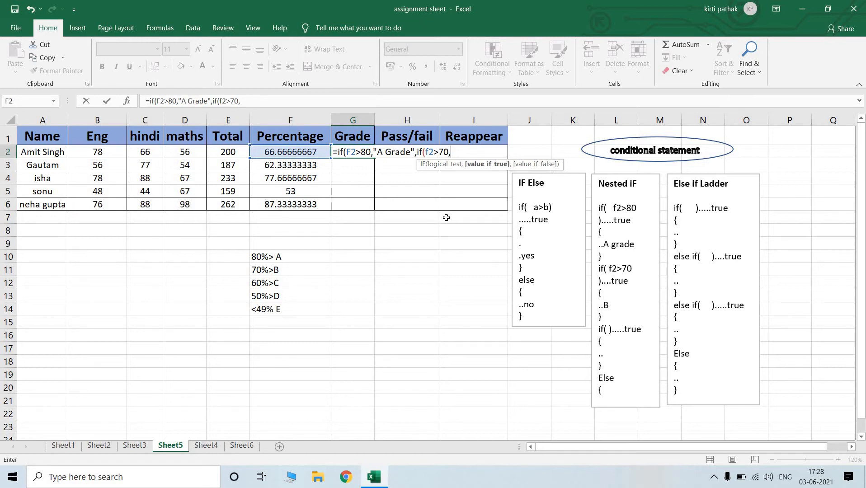
{"action": "type", "text": "\"B Grade\","}
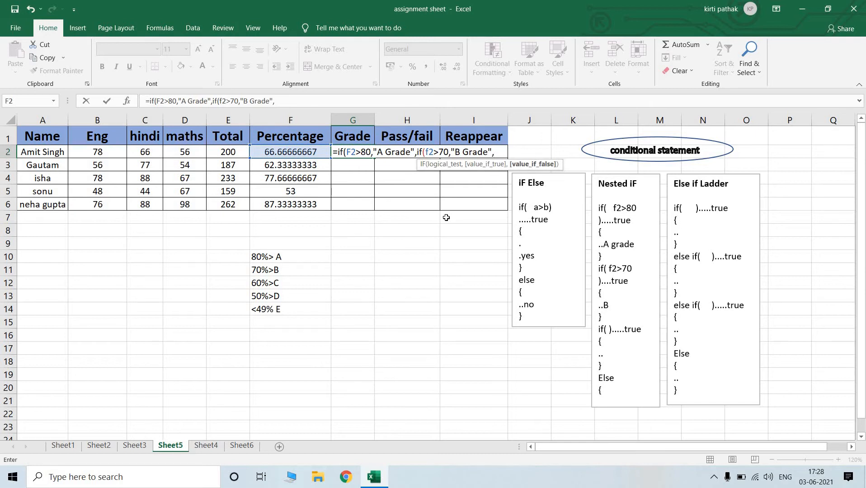
Step: Nest a third IF in the G2 formula that returns "C GRADE" when f2>60
{"action": "type", "text": "if"}
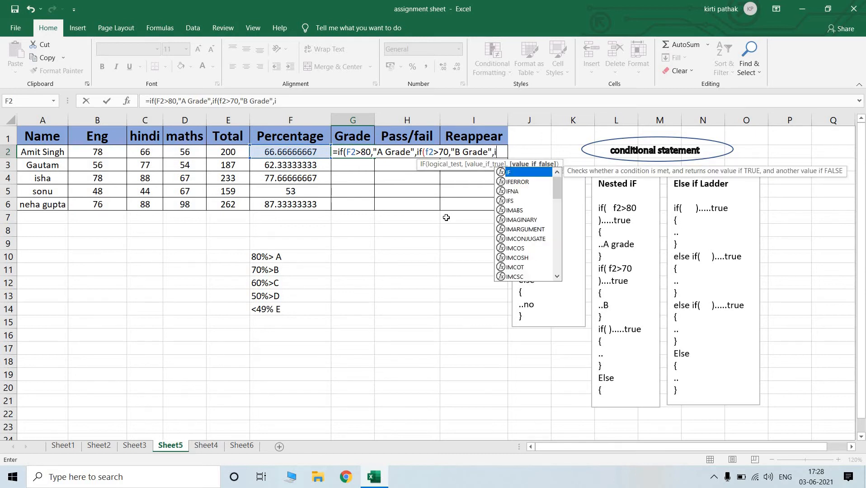
{"action": "type", "text": "("}
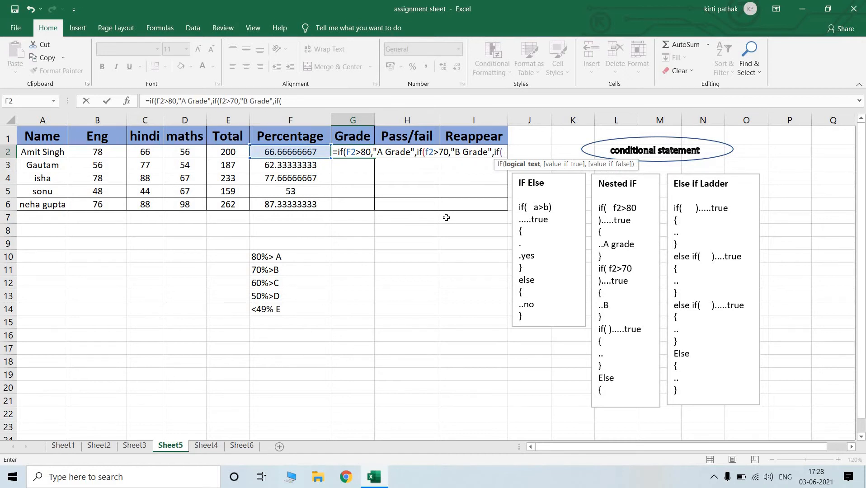
{"action": "type", "text": "f2>"}
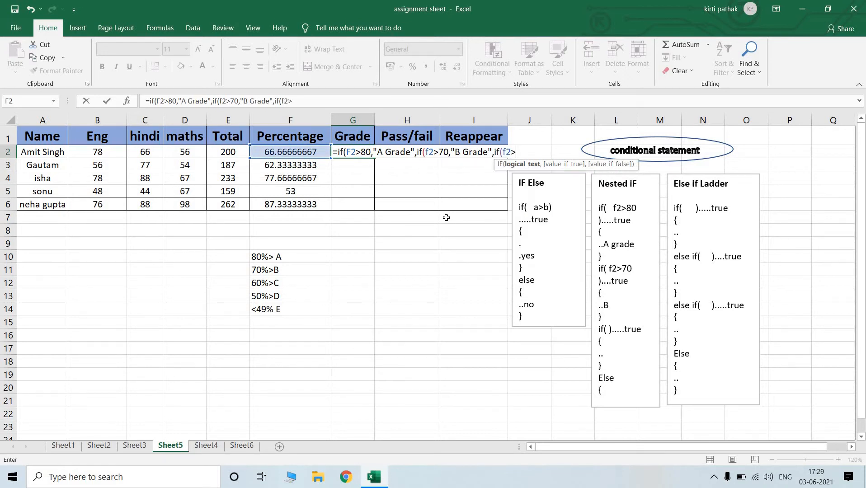
{"action": "type", "text": "60,"}
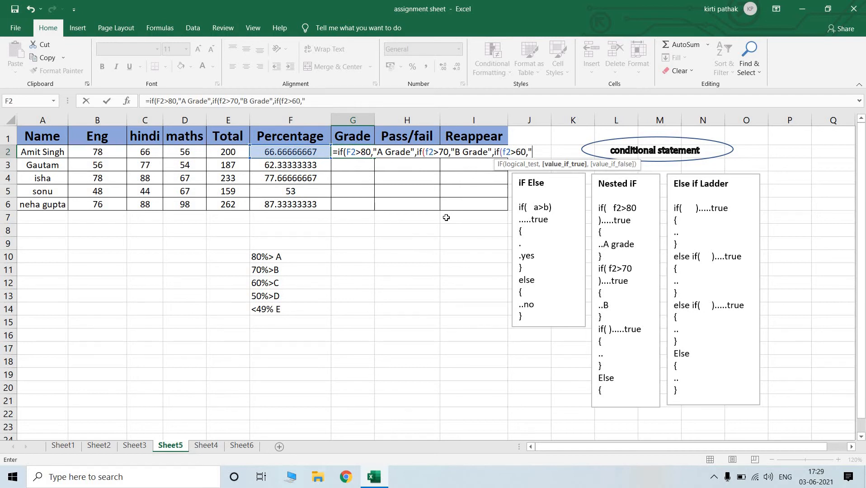
{"action": "type", "text": "\"C GRADE\""}
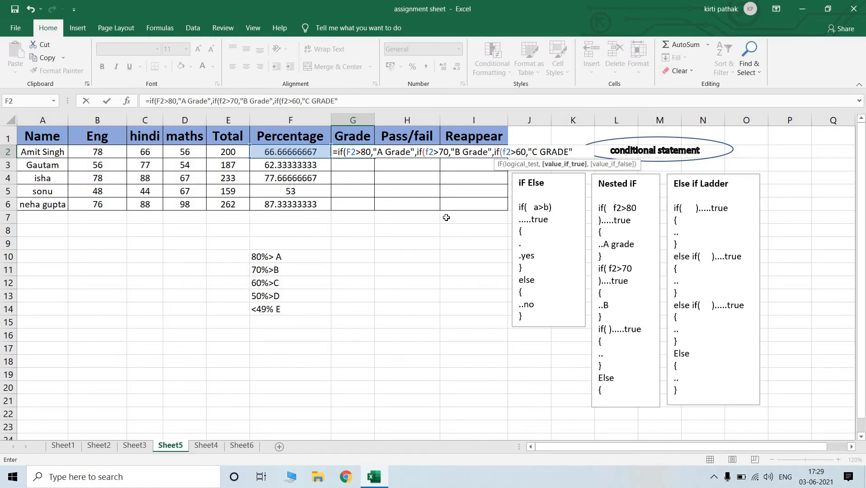
{"action": "type", "text": ","}
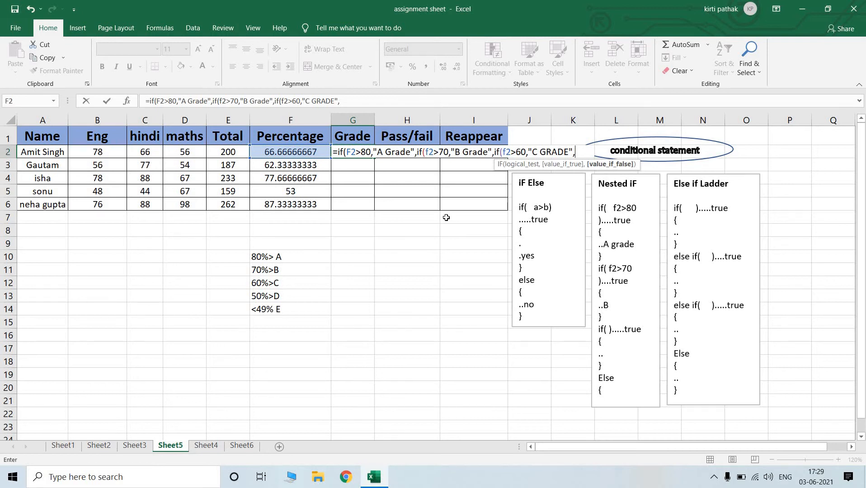
Step: Nest a fourth IF in the G2 formula that returns "D GRADE" when f2>50
{"action": "type", "text": "if("}
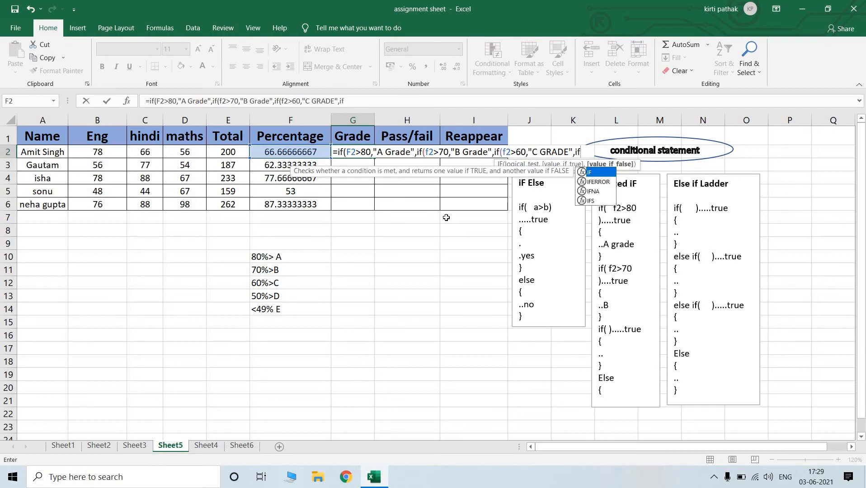
{"action": "type", "text": "f2>"}
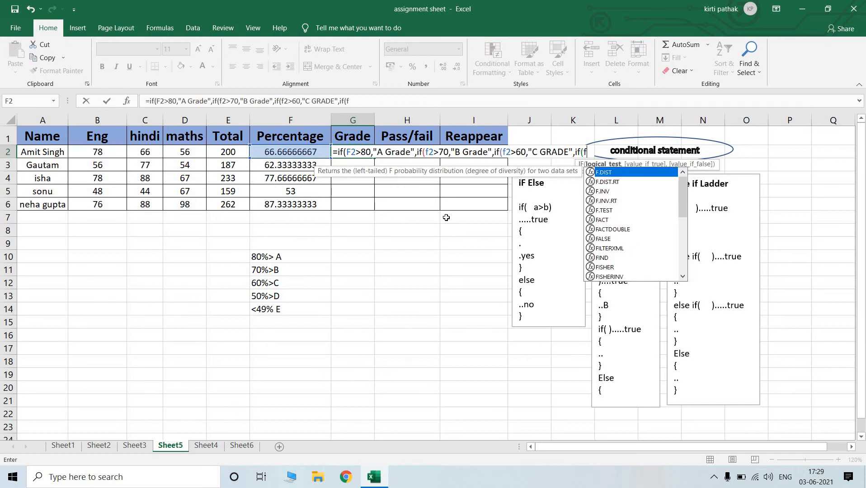
{"action": "type", "text": "5"}
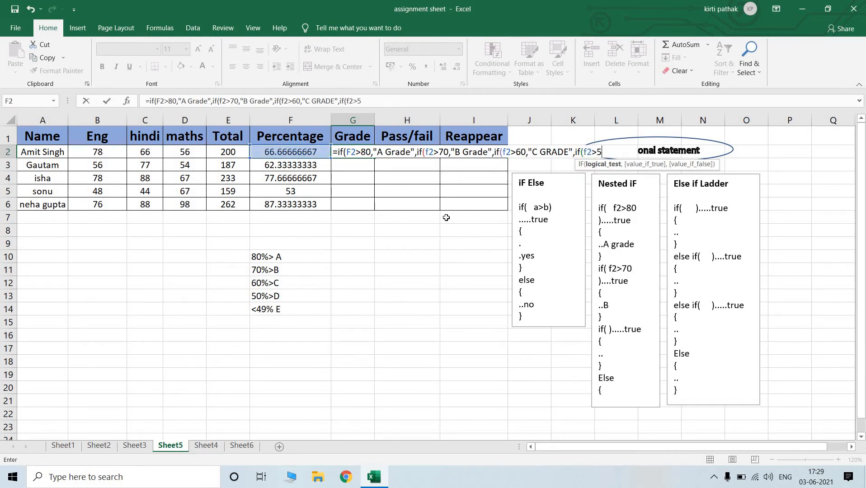
{"action": "type", "text": "0,\""}
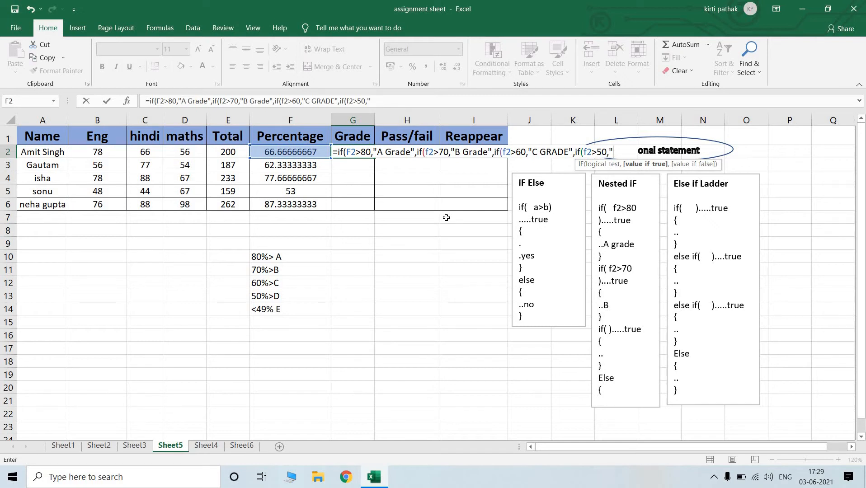
{"action": "type", "text": " D"}
{"action": "type", "text": " GRADE"}
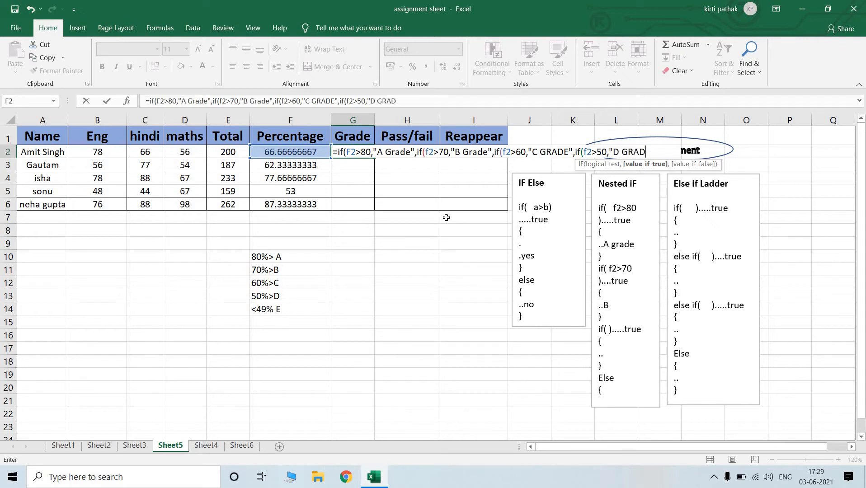
{"action": "type", "text": "\","}
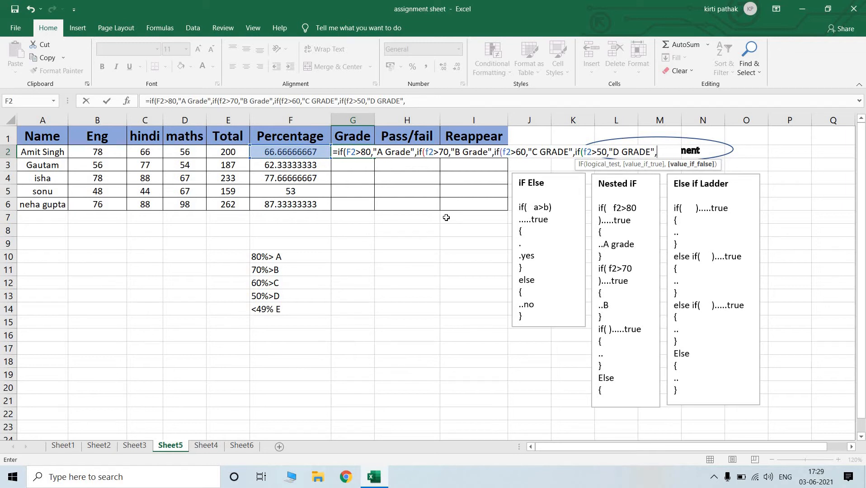
Step: Complete the nested IF formula in G2 with " E GRADE" as the final false value, close all the brackets and enter it
{"action": "type", "text": "\" E GRADE"}
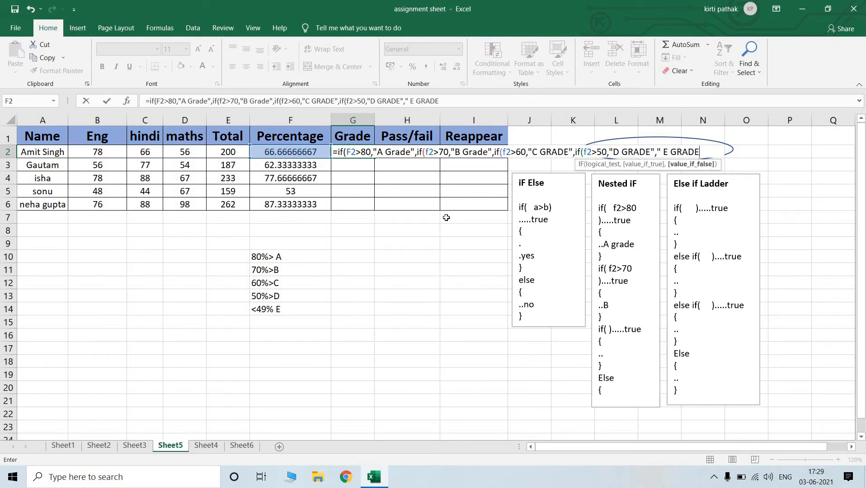
{"action": "type", "text": "\""}
{"action": "type", "text": "))"}
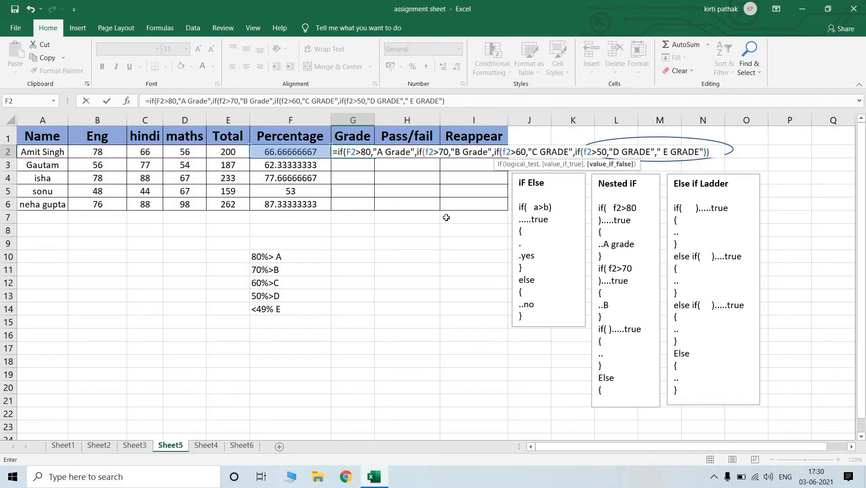
{"action": "type", "text": "))"}
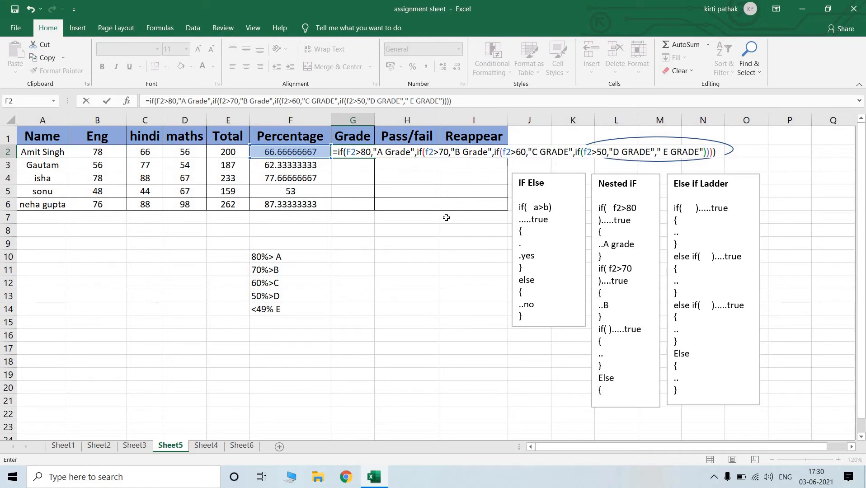
{"action": "type", "text": ")"}
{"action": "key", "text": "Return"}
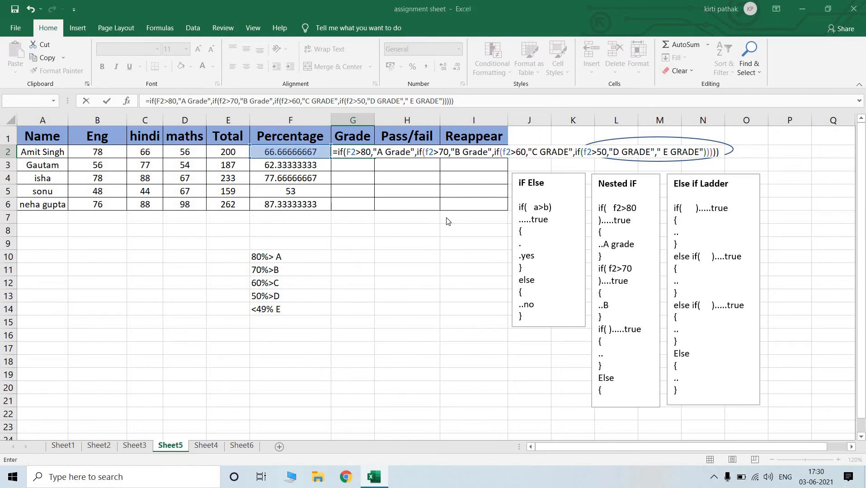
{"action": "key", "text": "Return"}
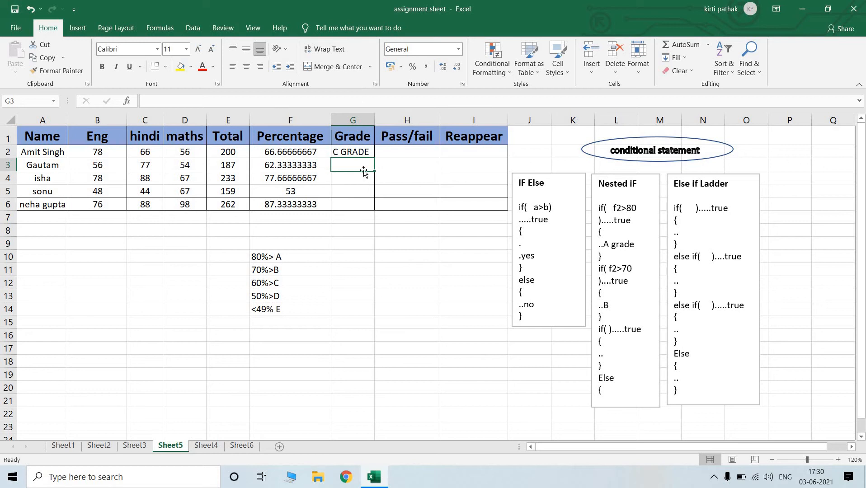
Step: Fill the G2 grade formula down through G6 and check the grades against the percentages
{"action": "left_click", "coordinate": [358, 154]}
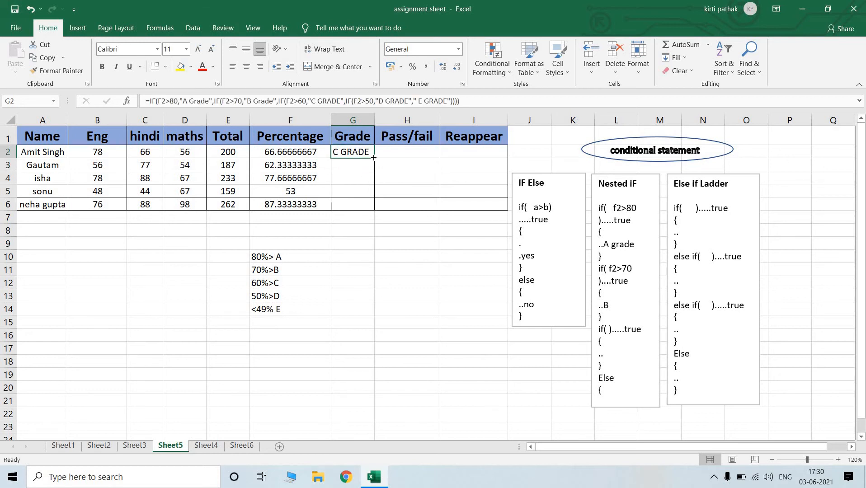
{"action": "left_click_drag", "start_coordinate": [374, 158], "coordinate": [381, 208]}
{"action": "left_click", "coordinate": [349, 151]}
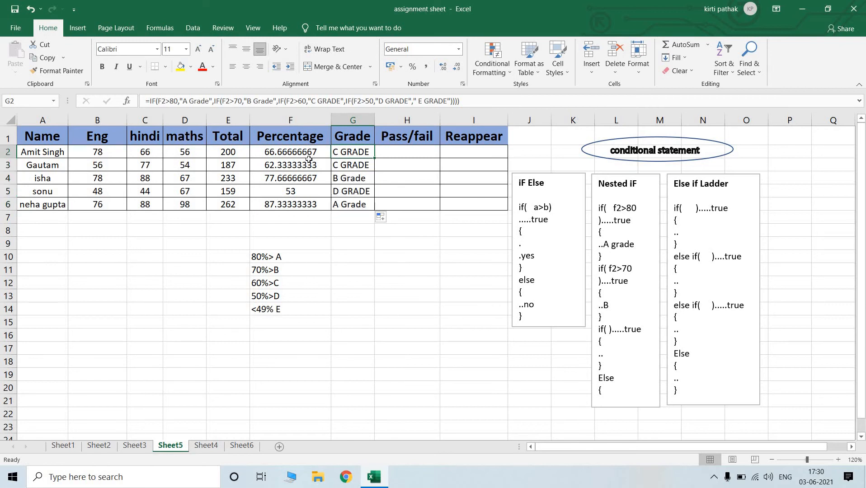
{"action": "left_click", "coordinate": [292, 150]}
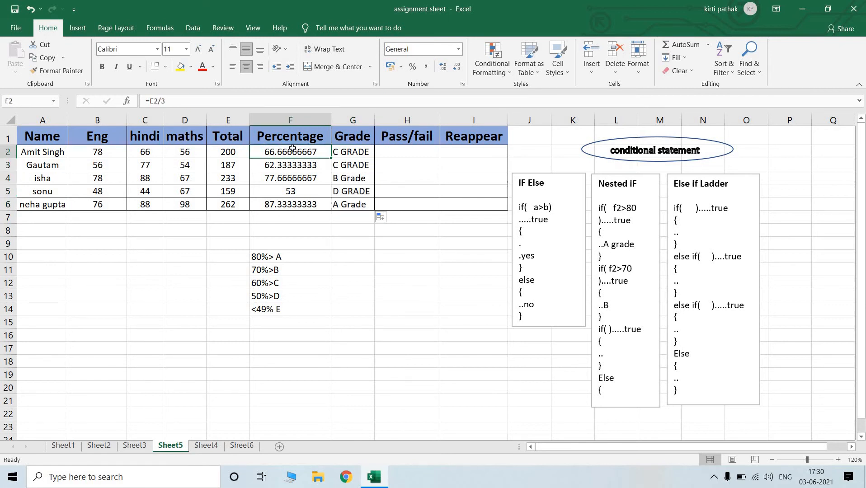
{"action": "left_click", "coordinate": [356, 163]}
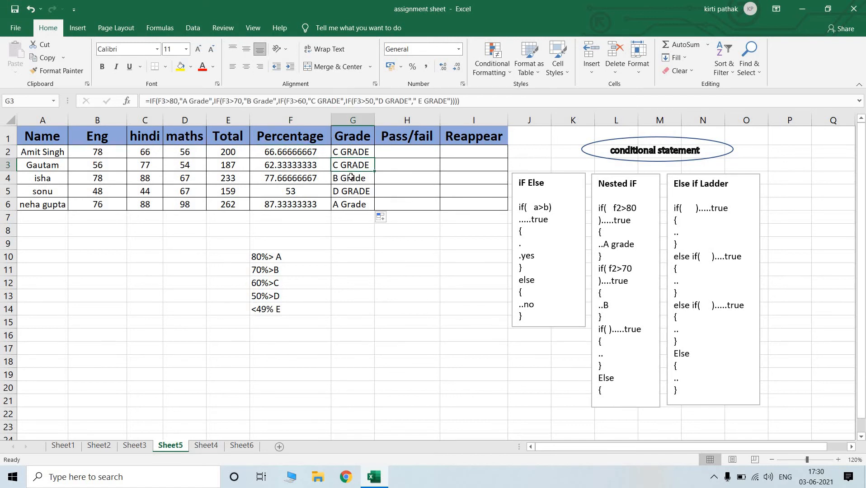
{"action": "left_click", "coordinate": [351, 177]}
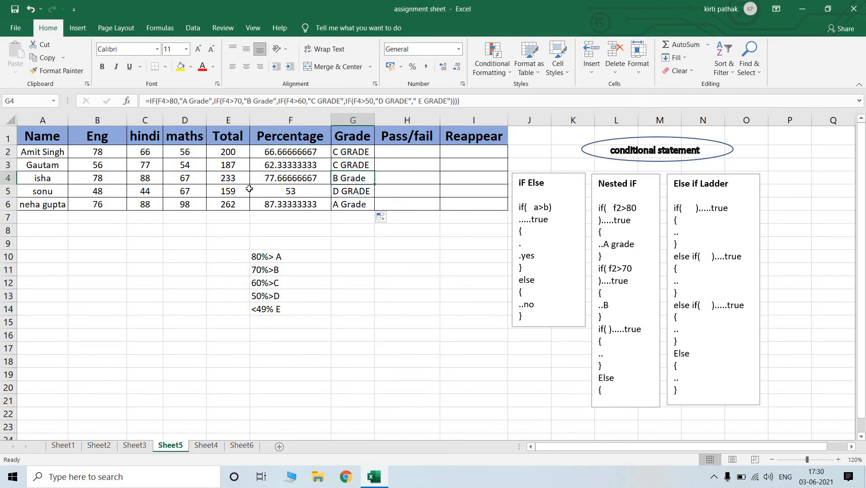
{"action": "left_click", "coordinate": [286, 207]}
{"action": "left_click", "coordinate": [340, 205]}
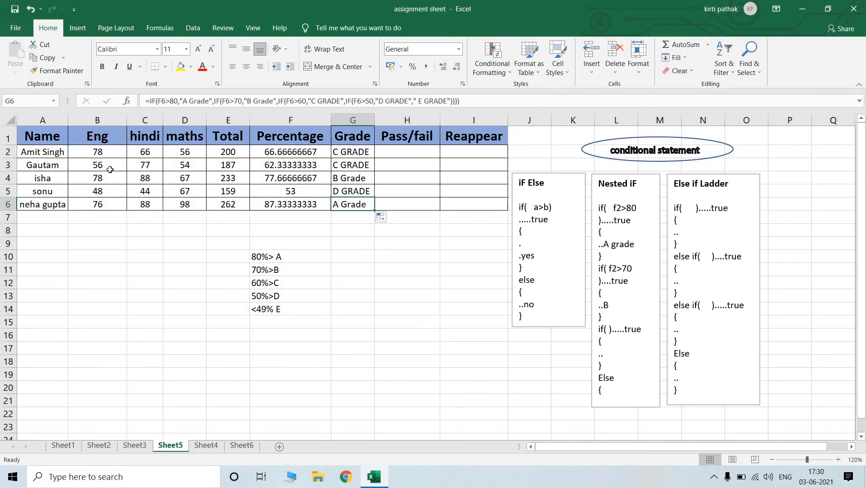
Step: Set the Eng mark in B3 to 87 and check the grade formula in G2
{"action": "left_click", "coordinate": [110, 169]}
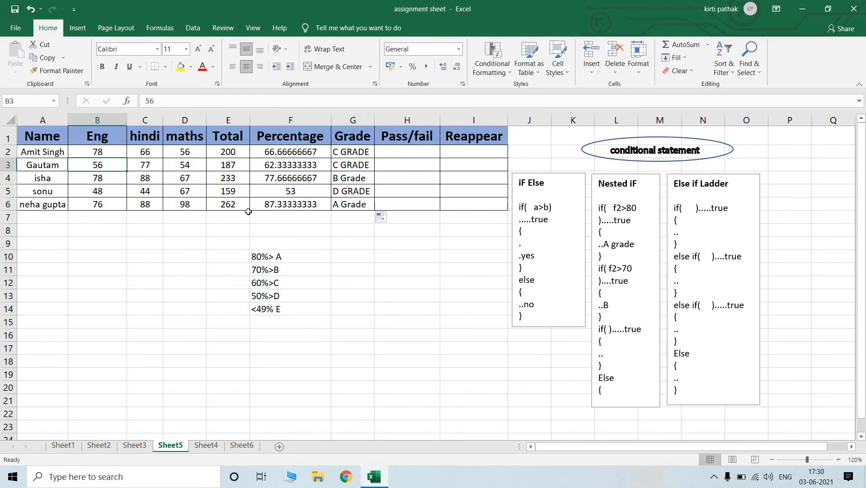
{"action": "type", "text": "87"}
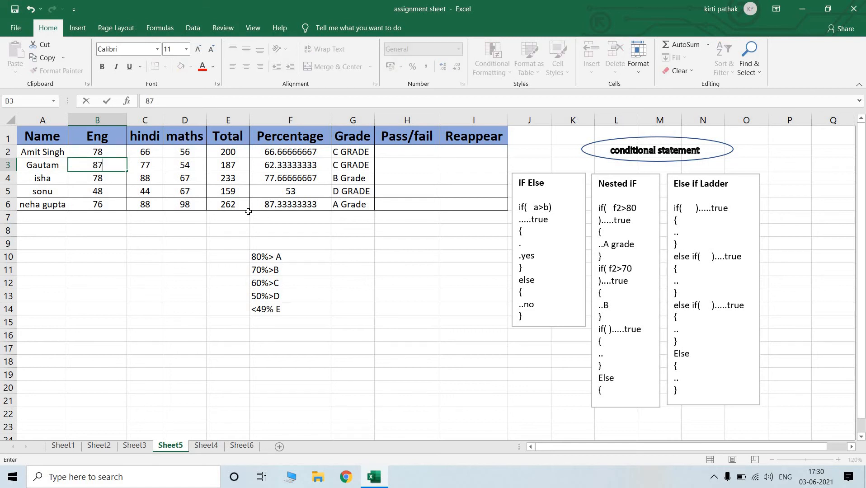
{"action": "key", "text": "Return"}
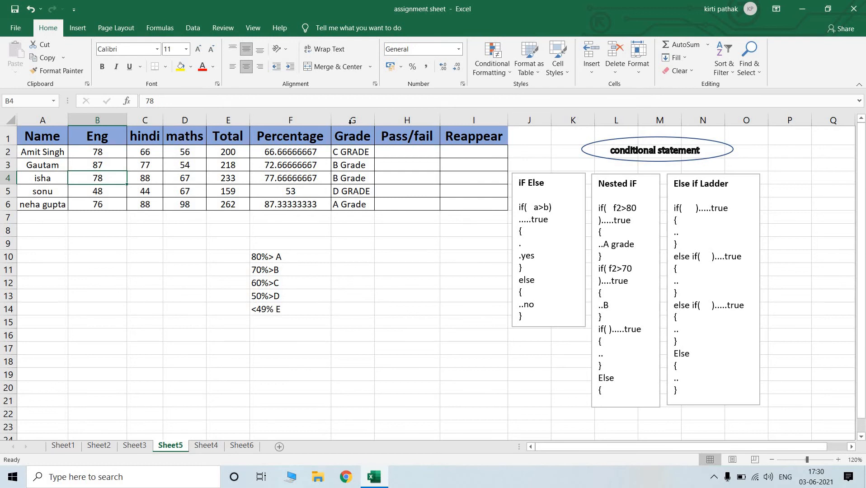
{"action": "left_click", "coordinate": [353, 150]}
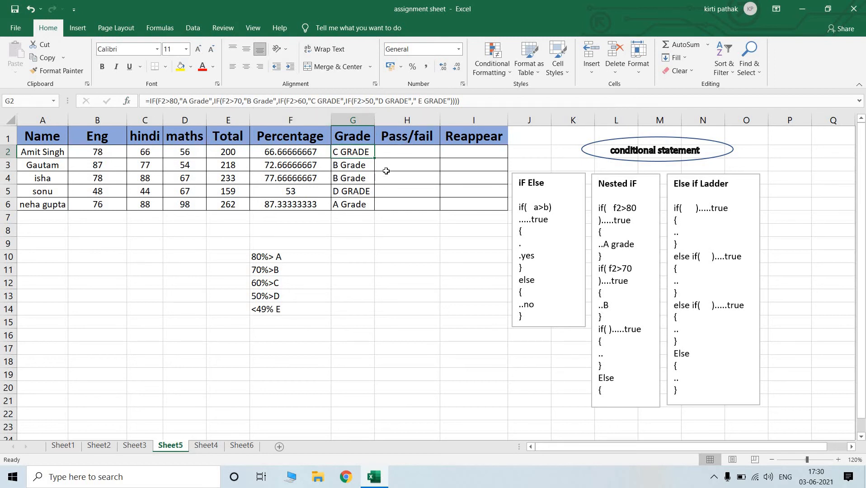
Step: Write an IF formula in H2 that tests f2>33, with "PASS" as the true value and "FAIL" as the false value
{"action": "left_click", "coordinate": [400, 151]}
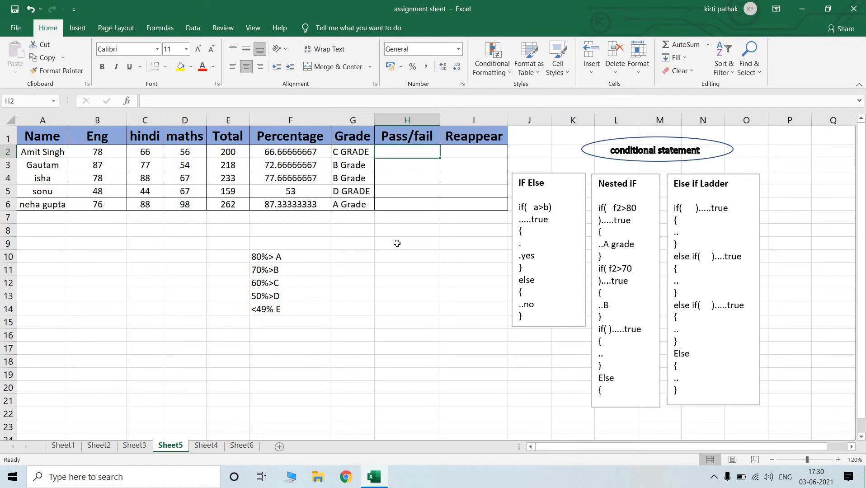
{"action": "left_click", "coordinate": [397, 254]}
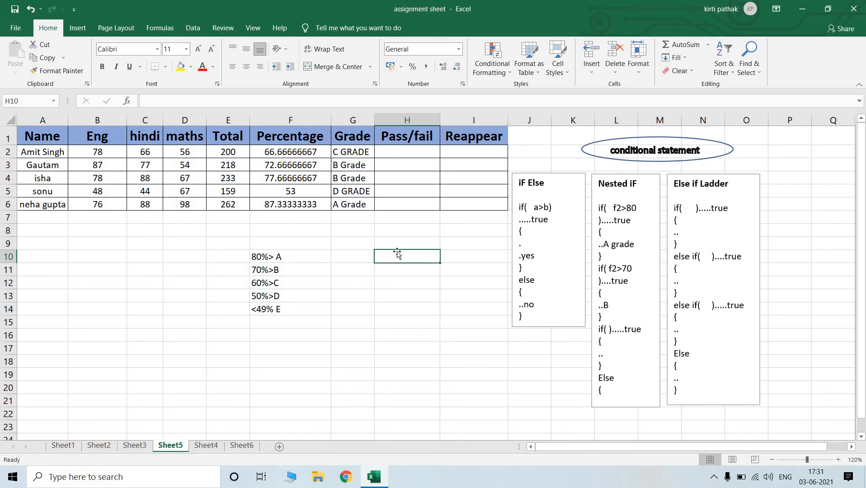
{"action": "left_click", "coordinate": [401, 152]}
{"action": "type", "text": "="}
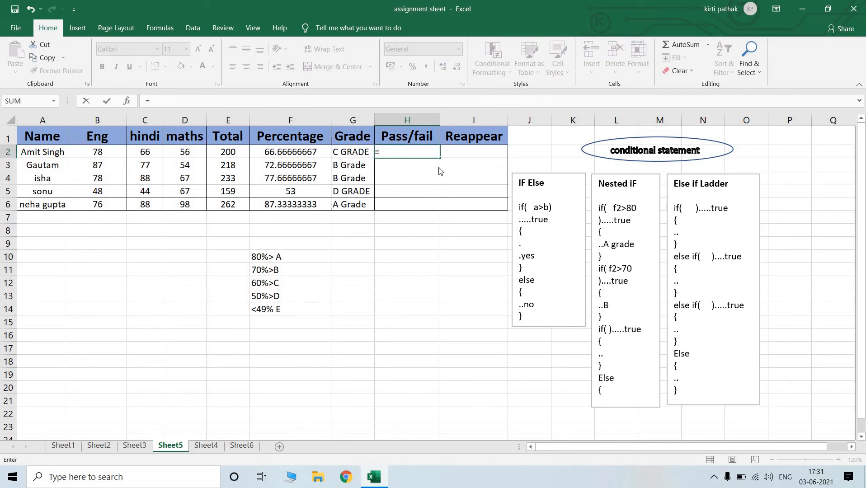
{"action": "type", "text": "if"}
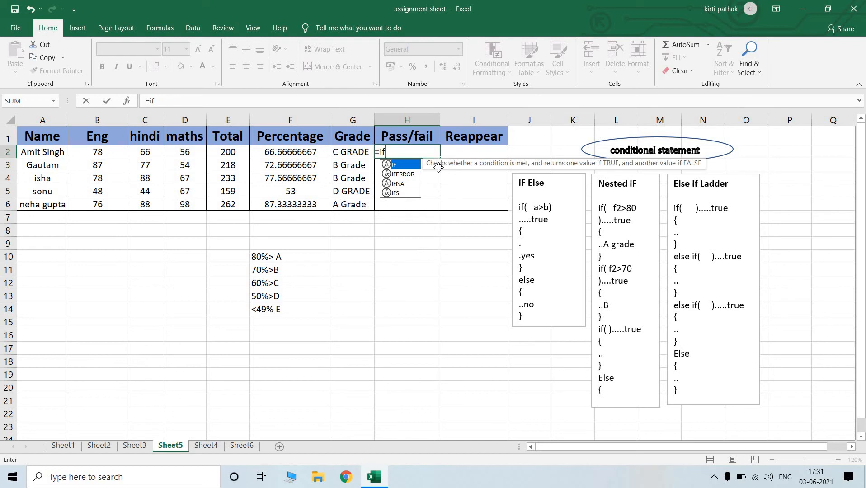
{"action": "type", "text": "("}
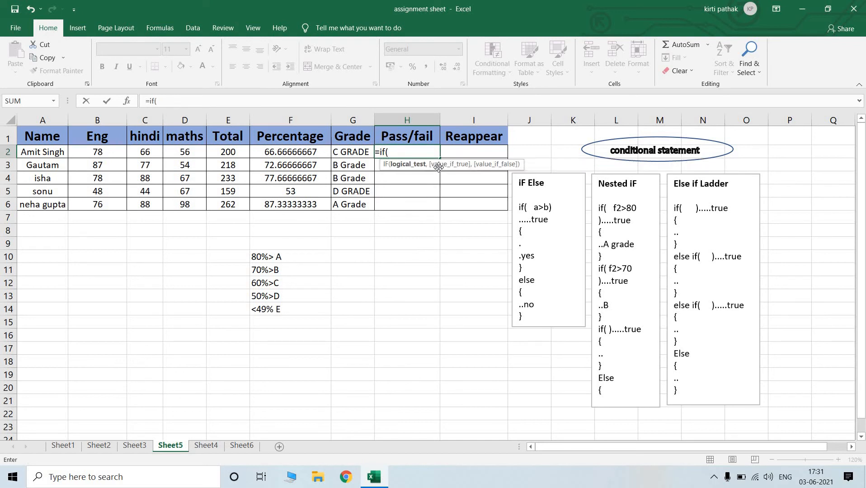
{"action": "type", "text": "f2"}
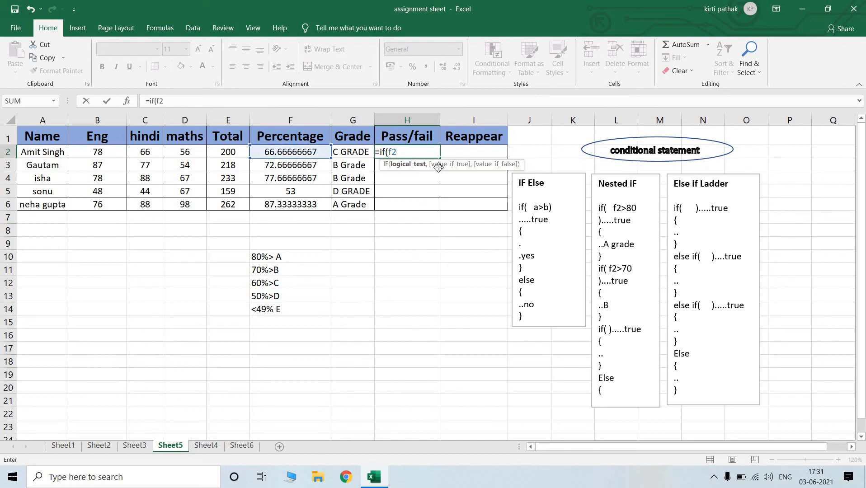
{"action": "type", "text": ">33),"}
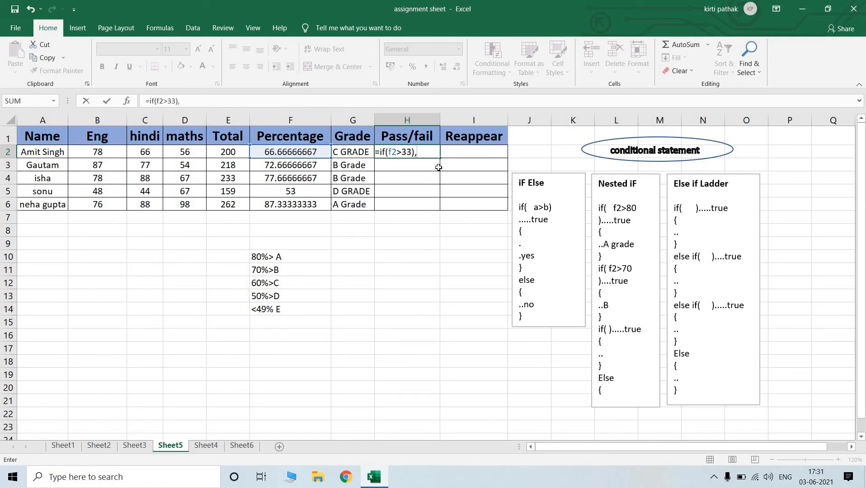
{"action": "type", "text": "\"PASS"}
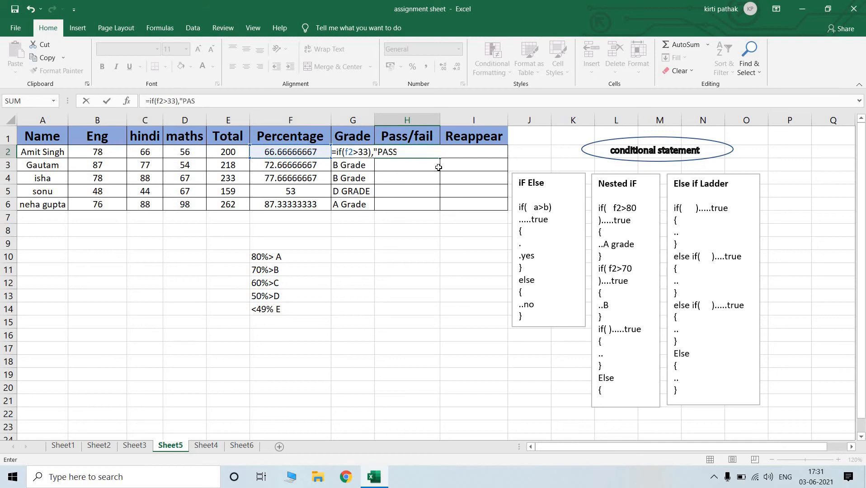
{"action": "type", "text": "\",\"FAIL\""}
Step: Remove the misplaced bracket after 33 in the H2 formula, enter it, and fill it down through H6
{"action": "key", "text": "F2"}
{"action": "key", "text": "Left"}
{"action": "key", "text": "Left"}
{"action": "key", "text": "Left"}
{"action": "key", "text": "Left"}
{"action": "key", "text": "Left"}
{"action": "key", "text": "Left"}
{"action": "key", "text": "Left"}
{"action": "key", "text": "Left"}
{"action": "key", "text": "Left"}
{"action": "key", "text": "Left"}
{"action": "key", "text": "Left"}
{"action": "key", "text": "Left"}
{"action": "key", "text": "Left"}
{"action": "key", "text": "Left"}
{"action": "key", "text": "Left"}
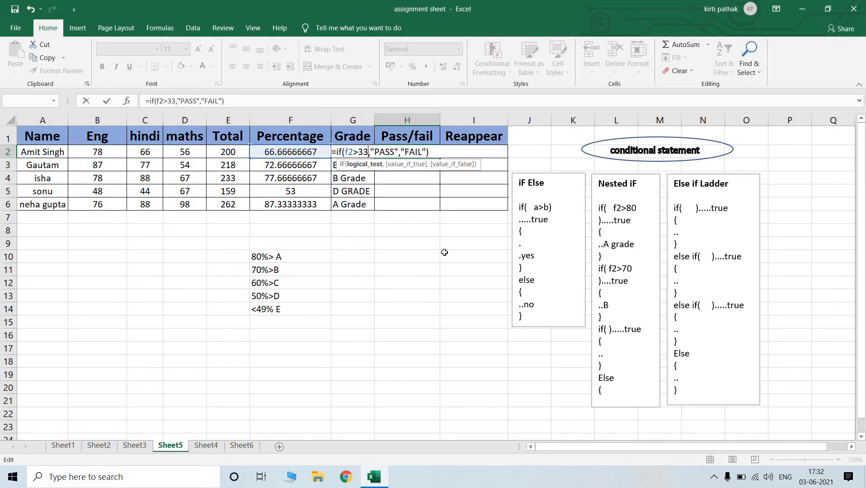
{"action": "key", "text": "BackSpace"}
{"action": "key", "text": "Right"}
{"action": "key", "text": "Right"}
{"action": "key", "text": "Right"}
{"action": "key", "text": "Right"}
{"action": "key", "text": "Right"}
{"action": "key", "text": "Right"}
{"action": "key", "text": "Right"}
{"action": "key", "text": "Right"}
{"action": "key", "text": "Right"}
{"action": "key", "text": "Right"}
{"action": "key", "text": "Right"}
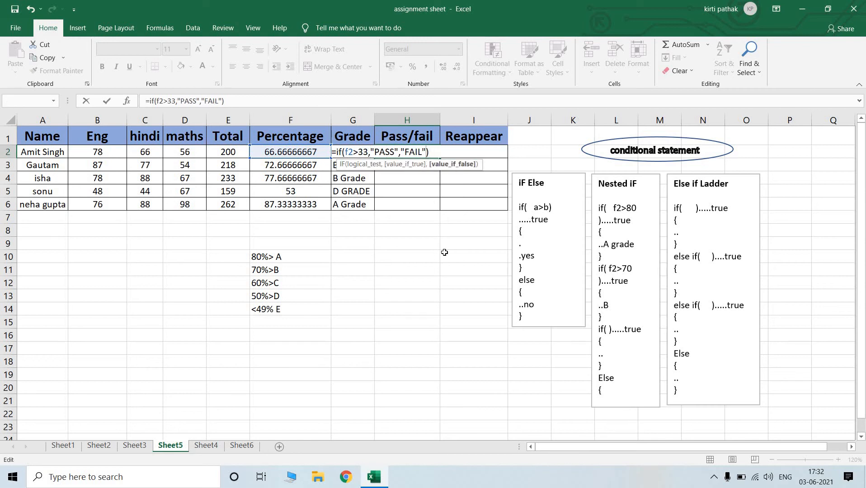
{"action": "key", "text": "Return"}
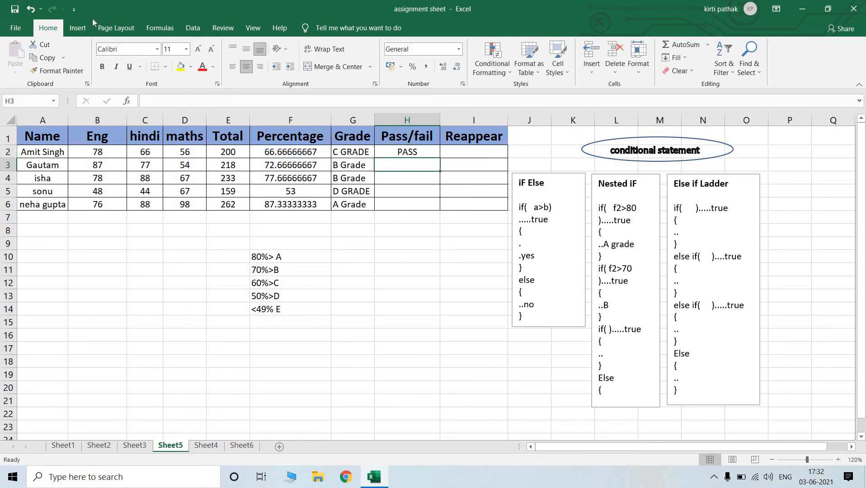
{"action": "left_click", "coordinate": [411, 148]}
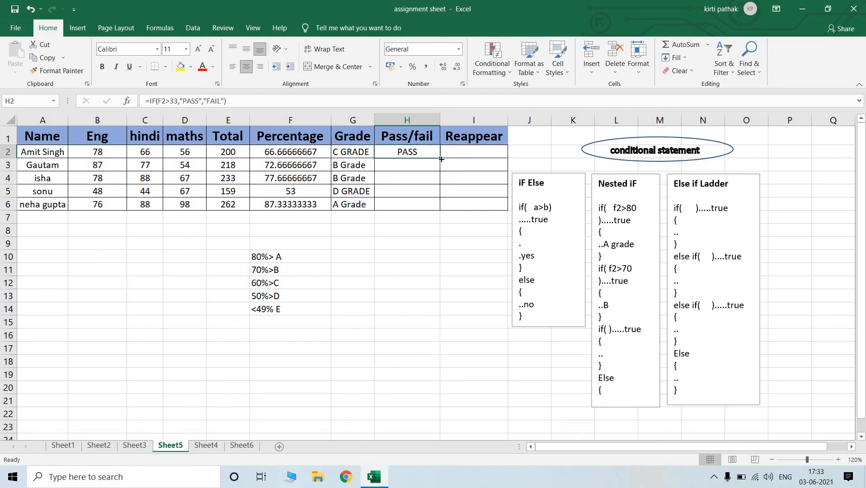
{"action": "left_click_drag", "start_coordinate": [441, 159], "coordinate": [456, 222]}
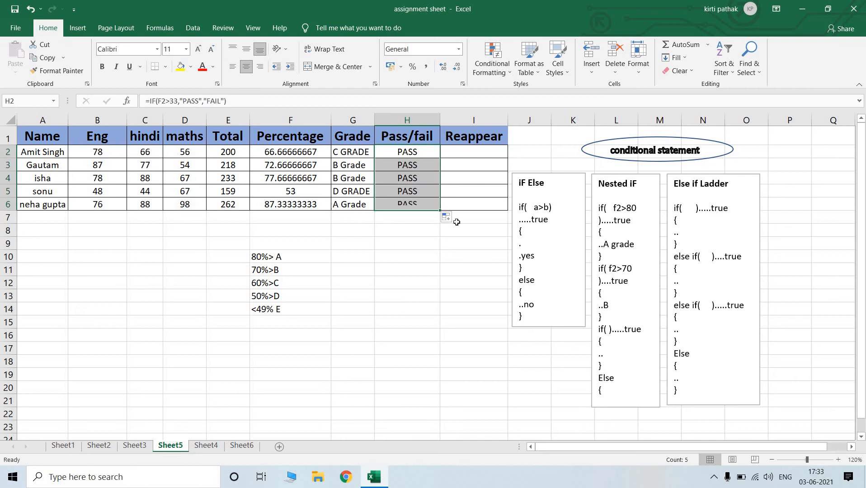
Step: Set the first student's Eng mark in B2 to 30 and maths mark in D2 to 25
{"action": "left_click", "coordinate": [100, 149]}
{"action": "type", "text": "30"}
{"action": "key", "text": "Return"}
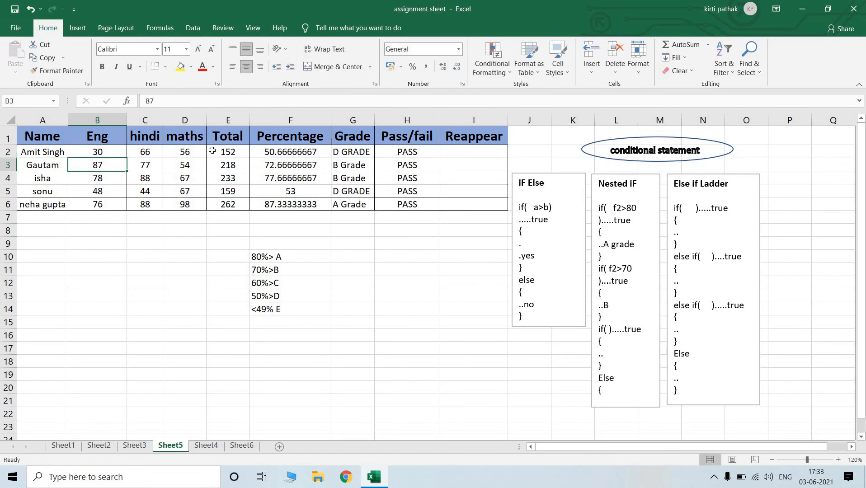
{"action": "left_click", "coordinate": [196, 155]}
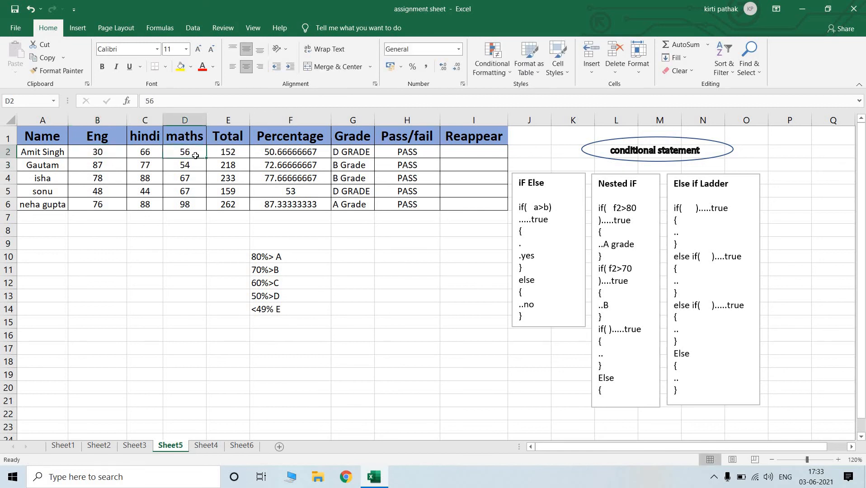
{"action": "type", "text": "25"}
{"action": "key", "text": "Return"}
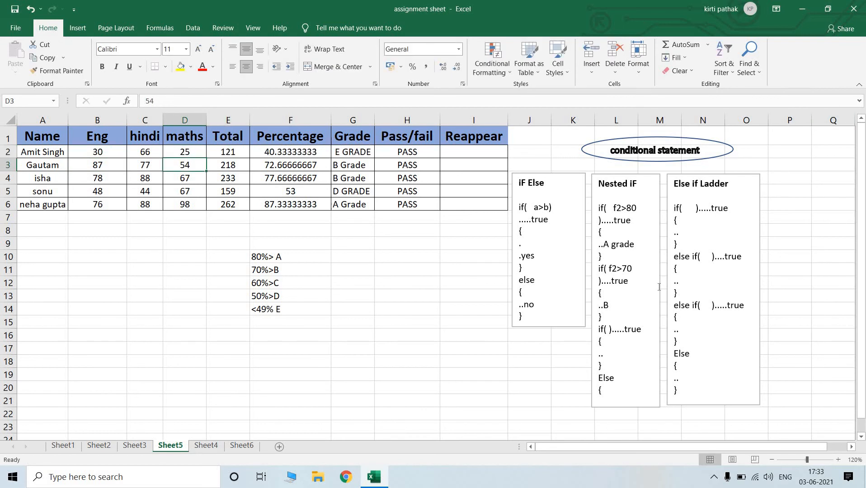
Step: Check the first student's grade, percentage and pass/fail cells, and set the hindi mark in C2 to 22
{"action": "left_click", "coordinate": [351, 153]}
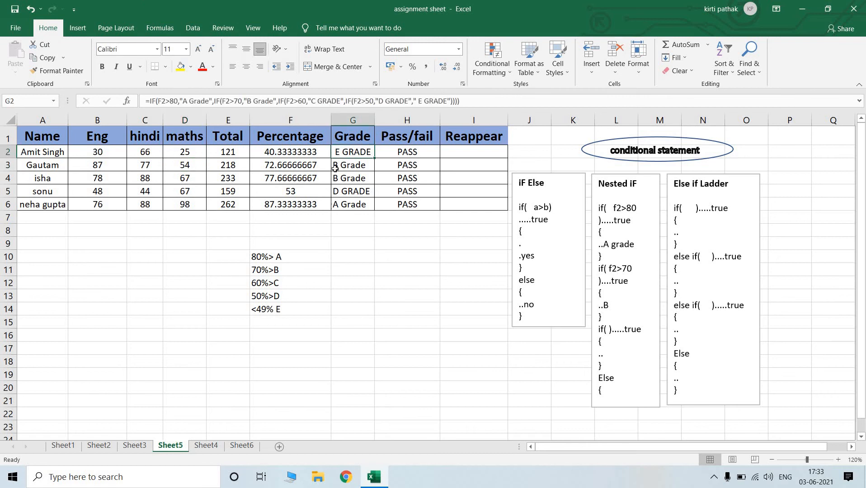
{"action": "left_click", "coordinate": [295, 153]}
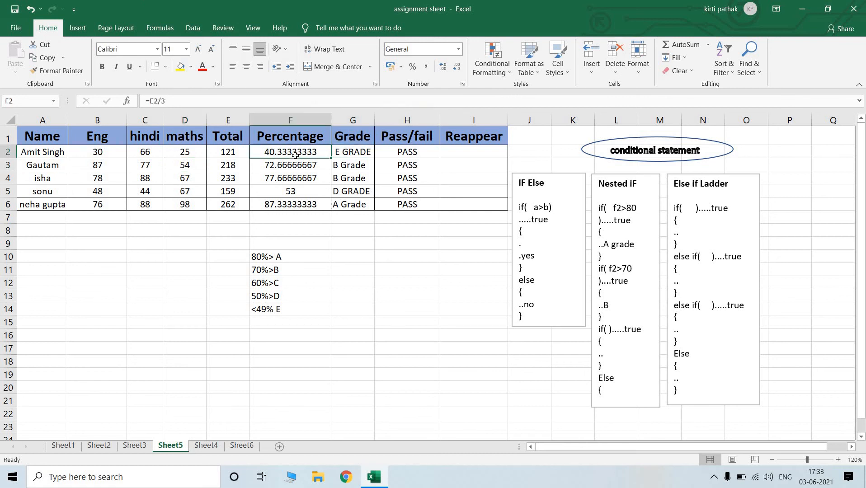
{"action": "left_click", "coordinate": [388, 151]}
{"action": "left_click", "coordinate": [137, 153]}
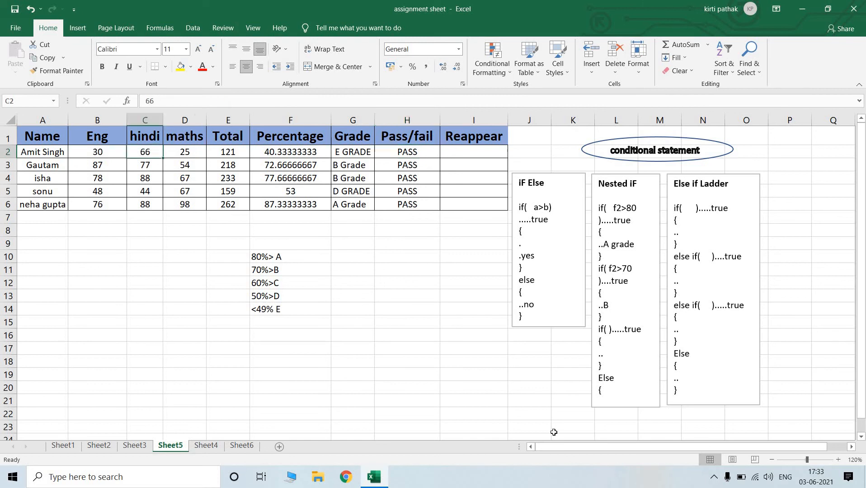
{"action": "type", "text": "22"}
{"action": "key", "text": "Return"}
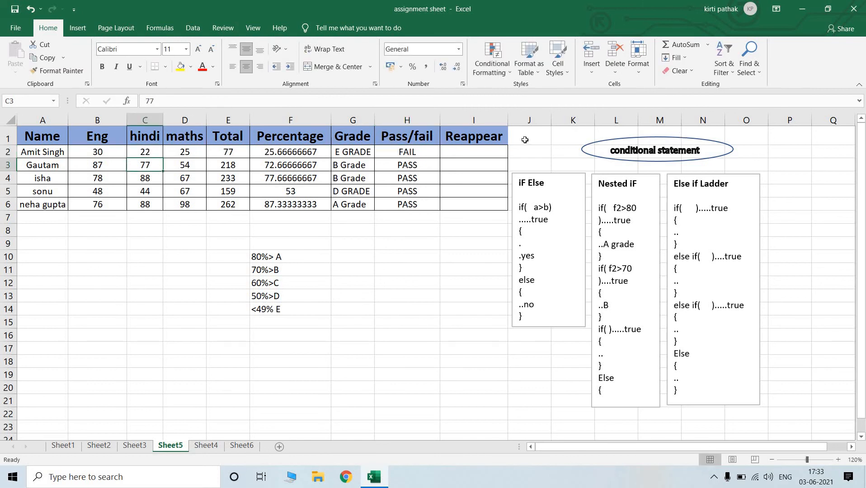
Step: Set the first student's maths mark in D2 to 28
{"action": "left_click", "coordinate": [455, 148]}
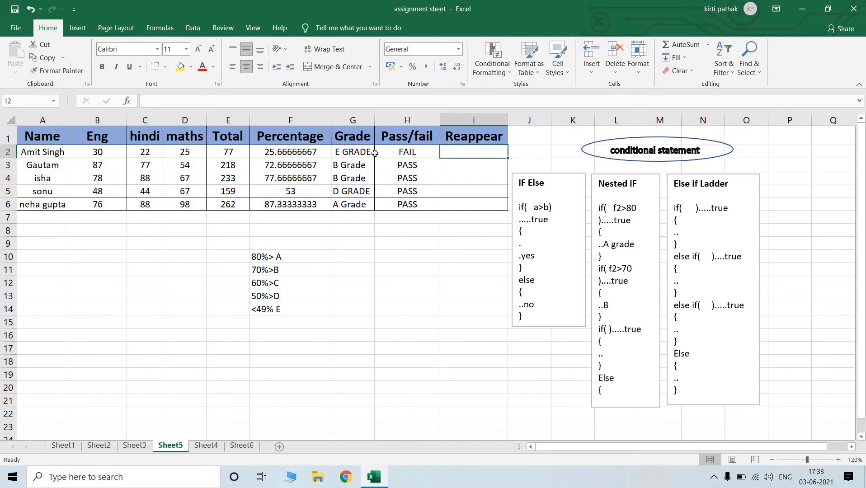
{"action": "left_click", "coordinate": [274, 147]}
{"action": "left_click", "coordinate": [180, 152]}
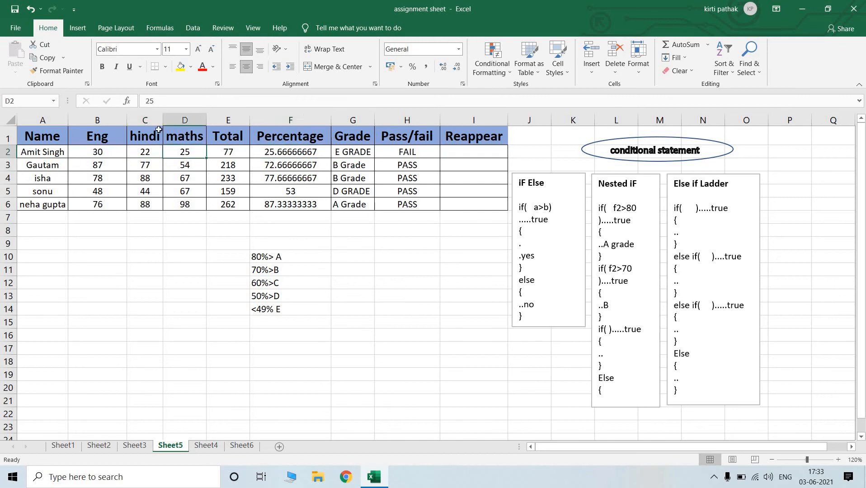
{"action": "type", "text": "28"}
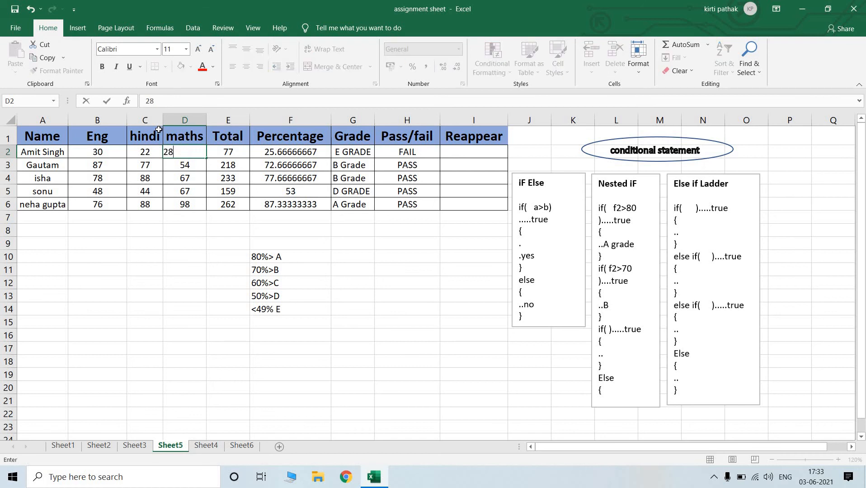
{"action": "key", "text": "Return"}
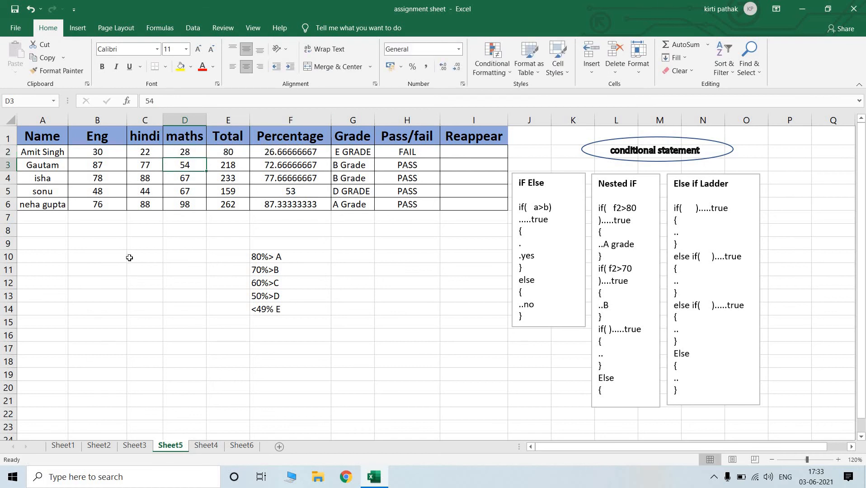
Step: Set the first student's hindi mark in C2 to 62 and maths mark in D2 to 98
{"action": "left_click", "coordinate": [447, 150]}
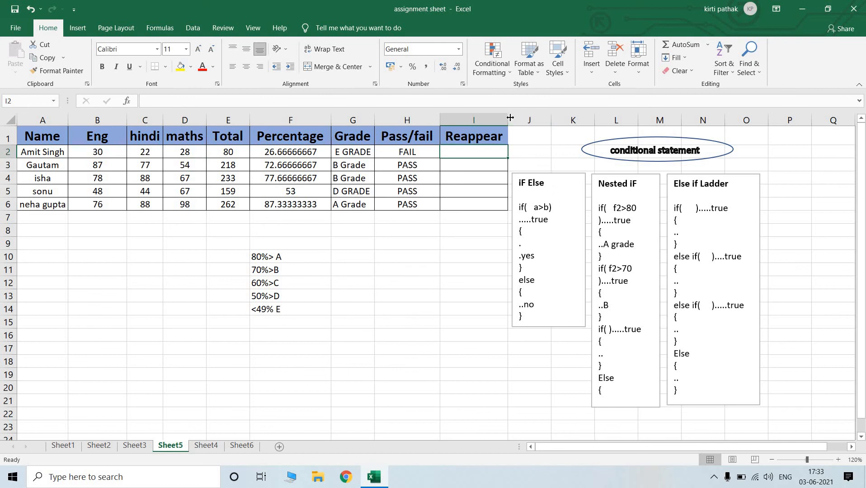
{"action": "left_click_drag", "start_coordinate": [97, 151], "coordinate": [170, 152]}
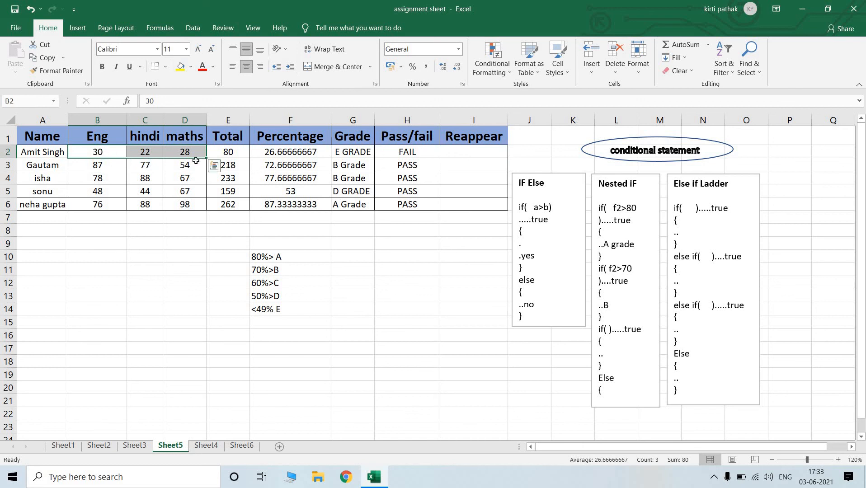
{"action": "left_click", "coordinate": [139, 154]}
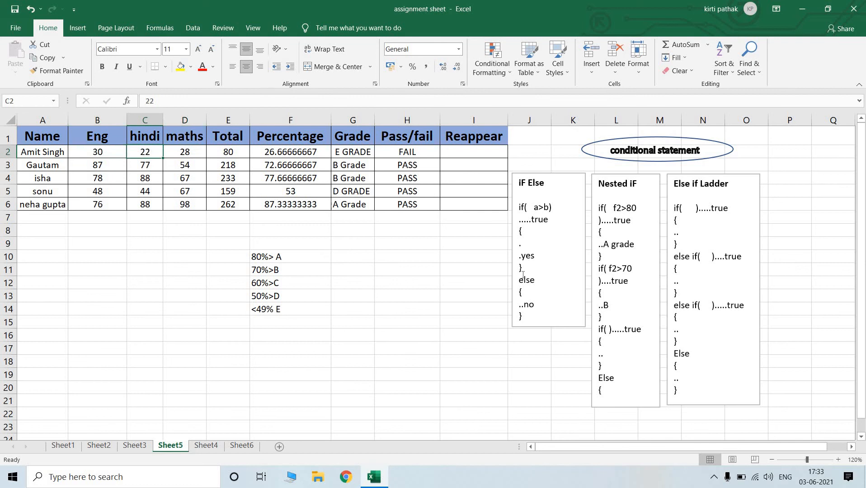
{"action": "type", "text": "62"}
{"action": "key", "text": "Return"}
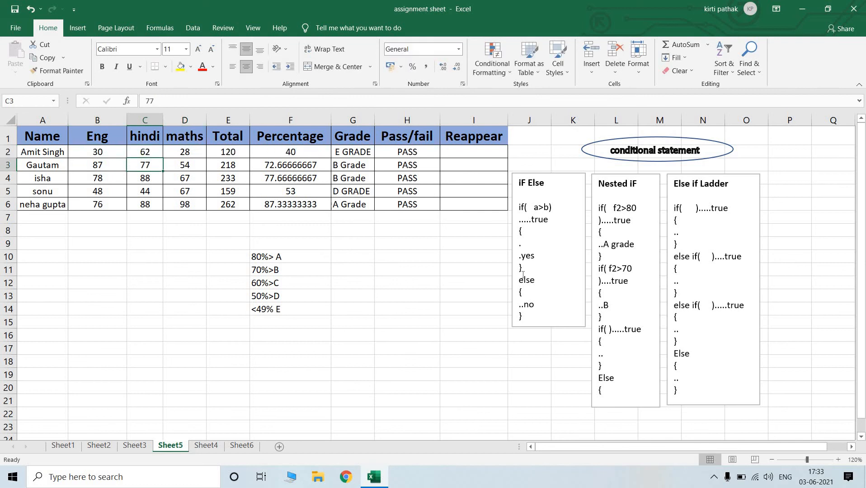
{"action": "left_click", "coordinate": [191, 149]}
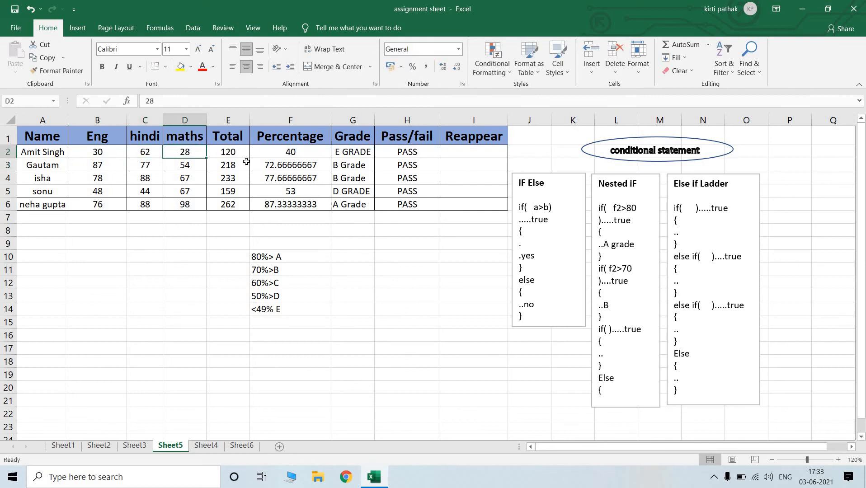
{"action": "type", "text": "98"}
{"action": "key", "text": "Return"}
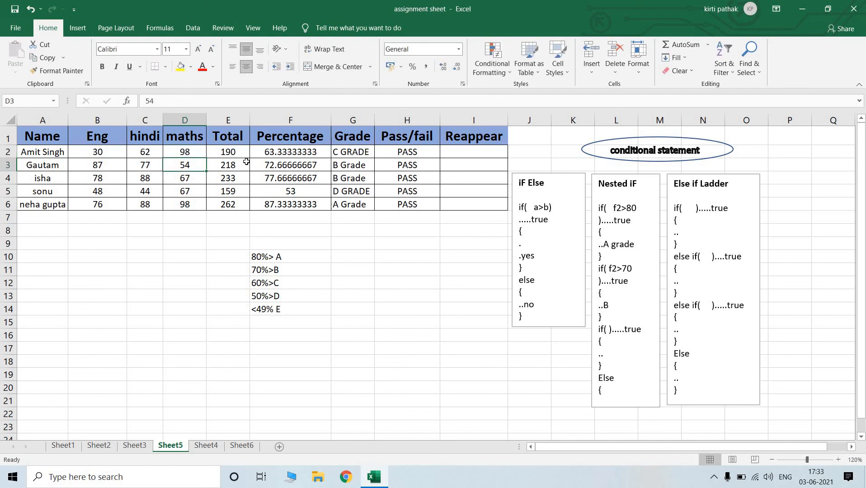
Step: Begin an IF formula in I2 under Reappear that tests whether the minimum of B2:D2 is greater than 33
{"action": "left_click", "coordinate": [481, 154]}
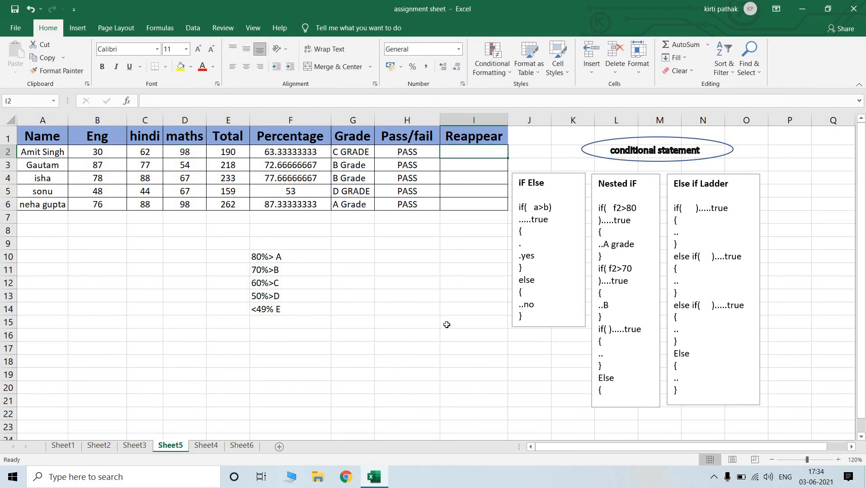
{"action": "type", "text": "="}
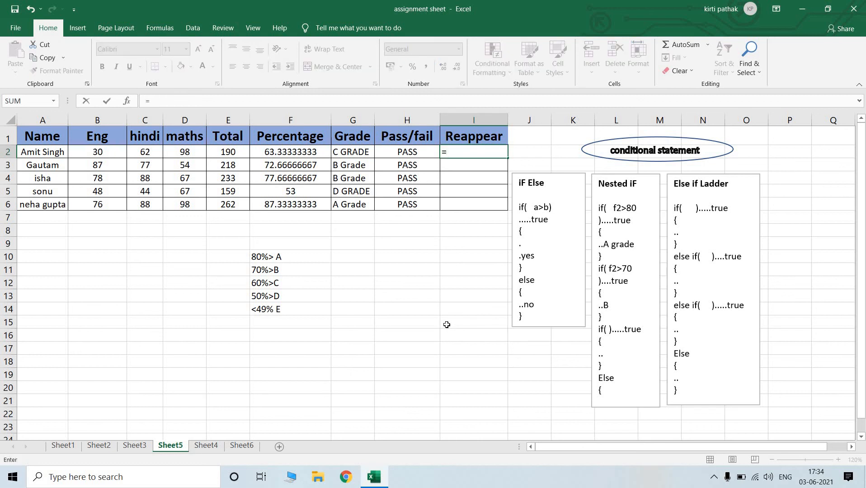
{"action": "type", "text": "if("}
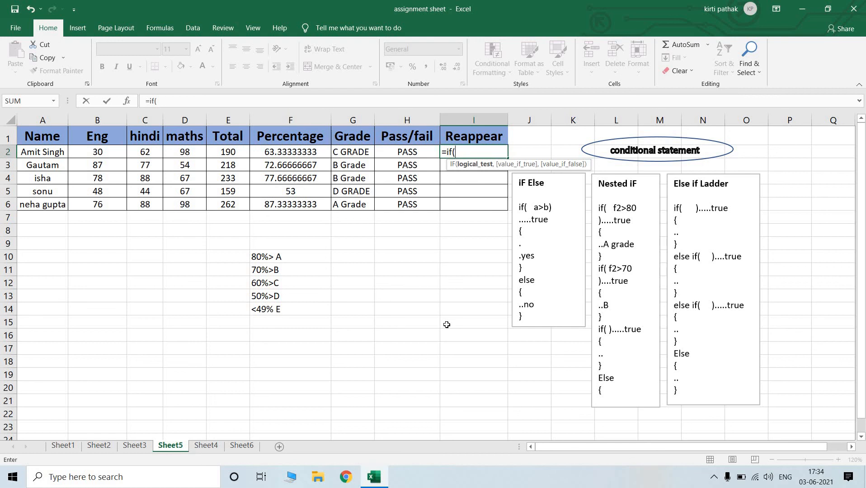
{"action": "type", "text": "m"}
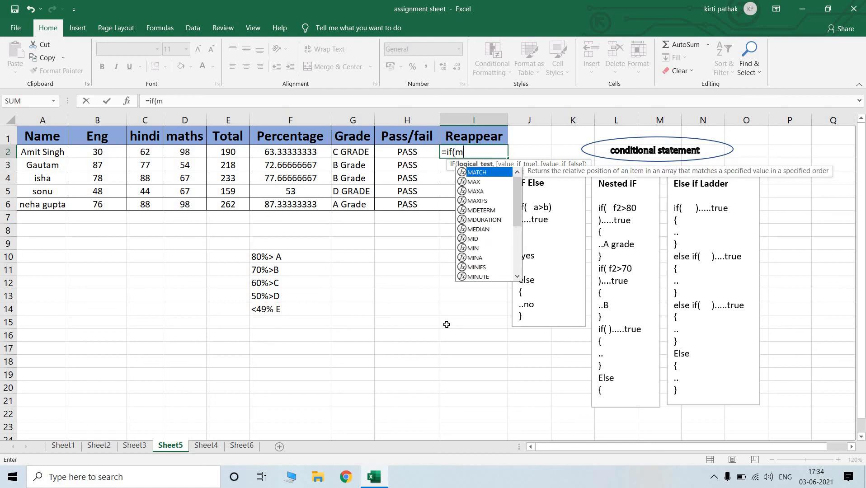
{"action": "type", "text": "in("}
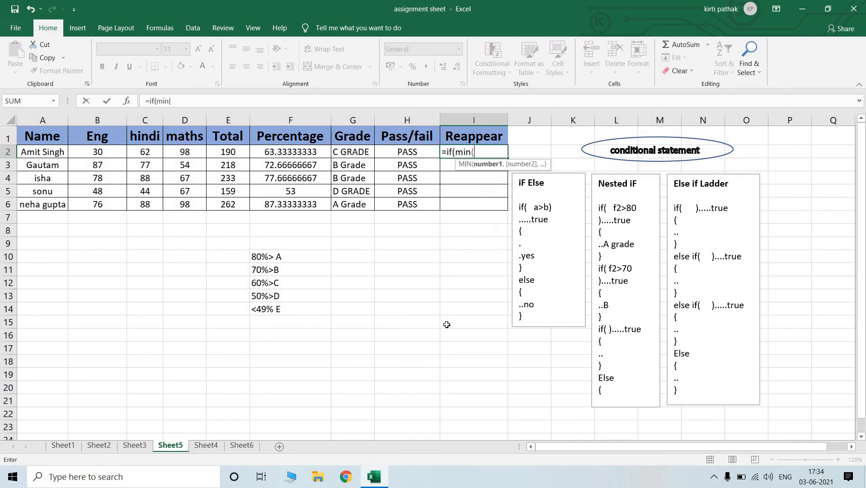
{"action": "left_click", "coordinate": [77, 155]}
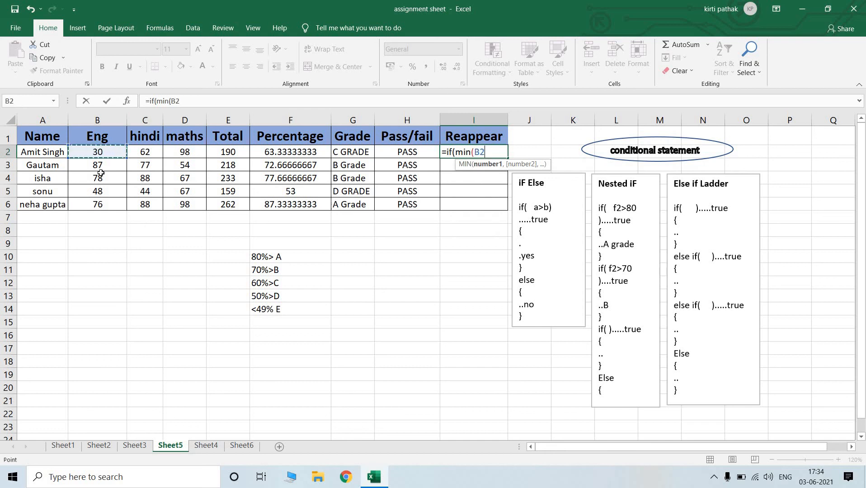
{"action": "key", "text": "F8"}
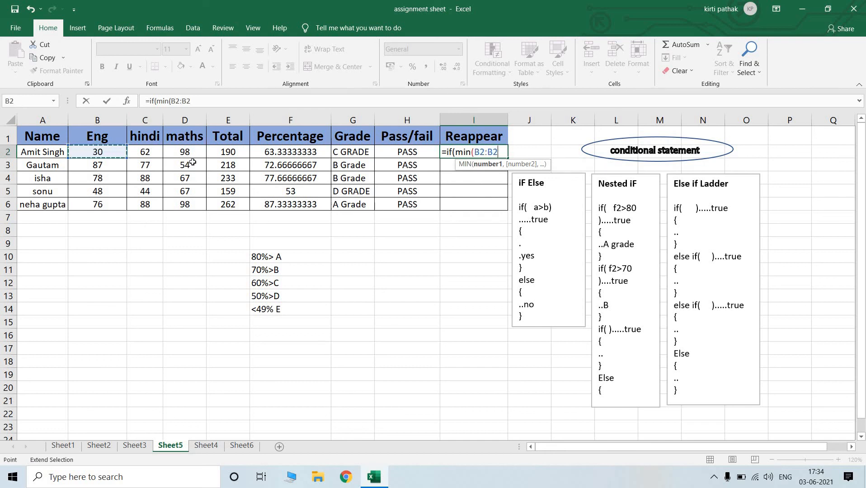
{"action": "left_click", "coordinate": [194, 156]}
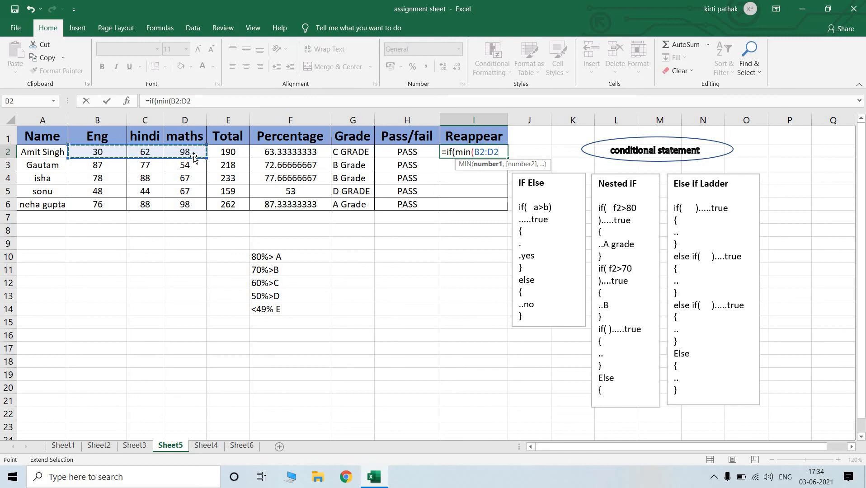
{"action": "type", "text": ")"}
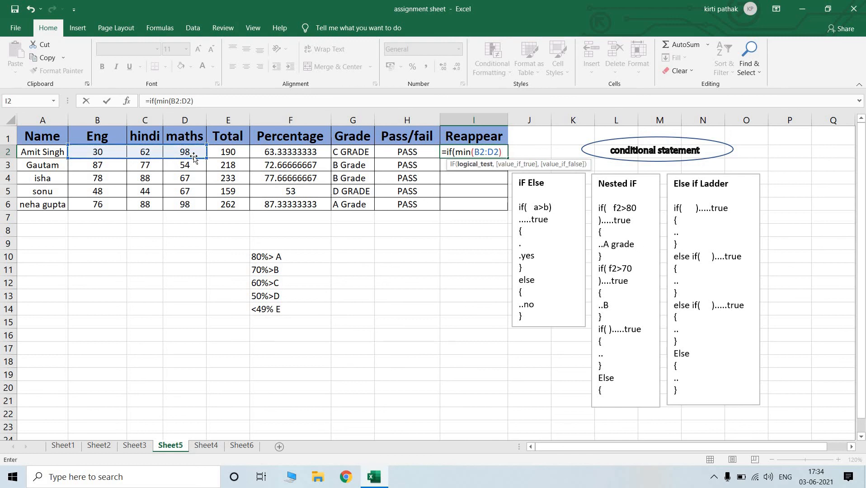
{"action": "type", "text": ">33"}
{"action": "type", "text": ","}
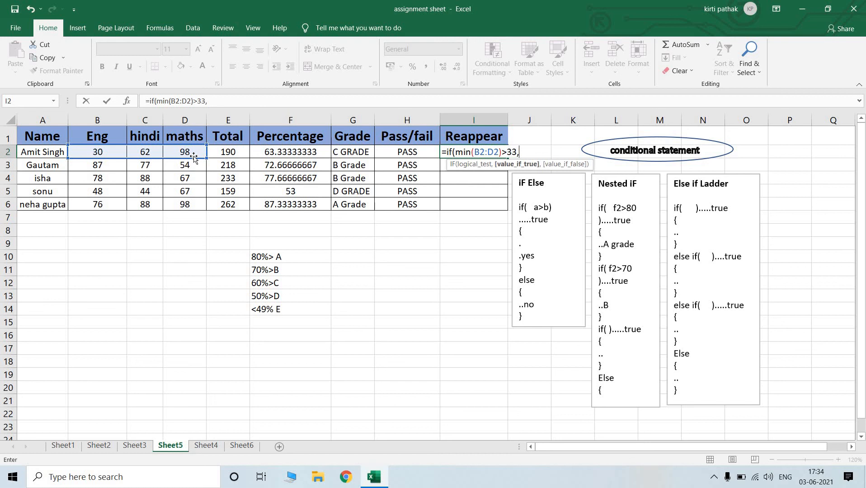
Step: Complete the I2 formula with " Promoted" as the true value and "Reappear" as the false value, and fill it down through I6
{"action": "type", "text": "\" Promoted\""}
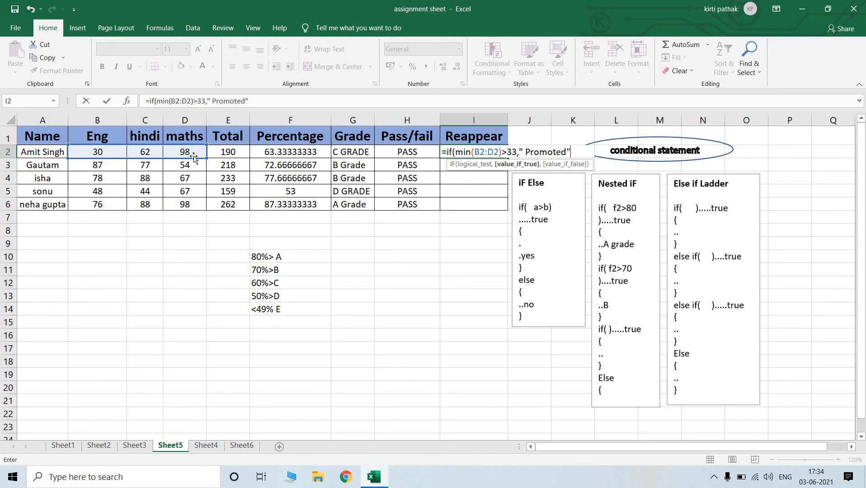
{"action": "type", "text": ",\""}
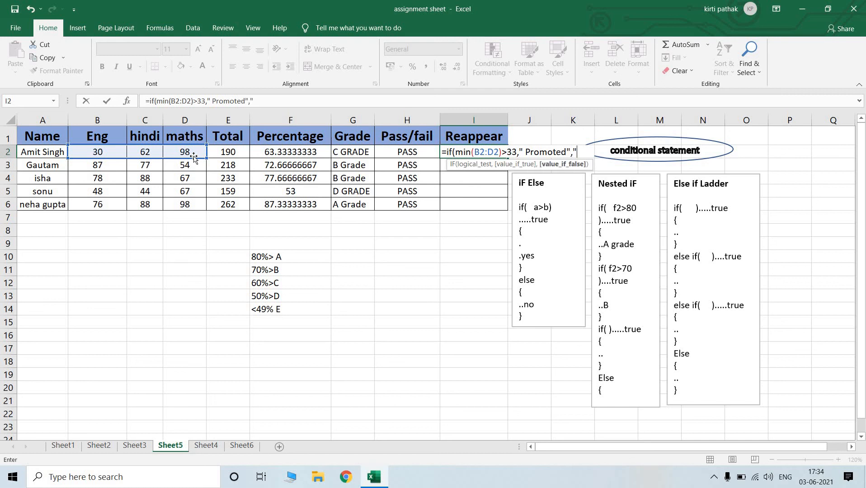
{"action": "type", "text": "Reappea"}
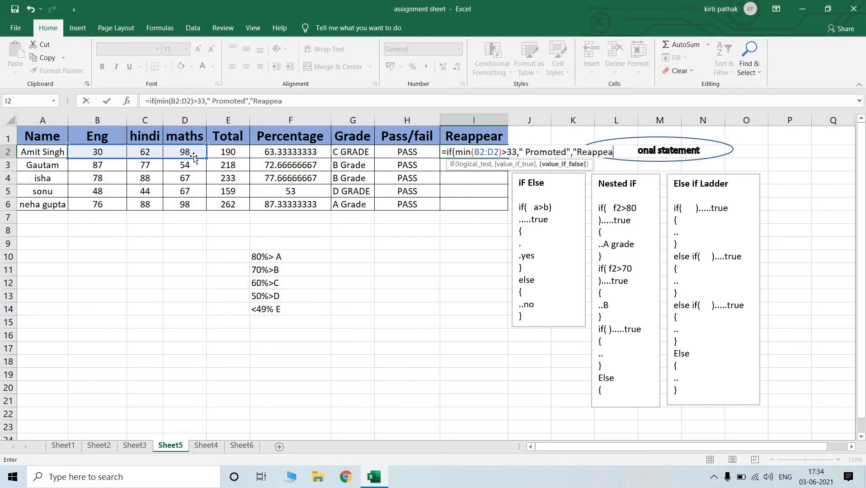
{"action": "type", "text": "r\")"}
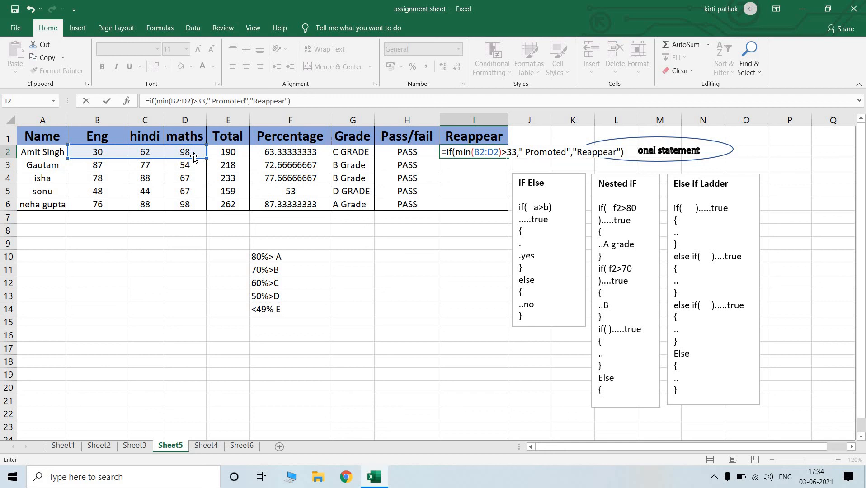
{"action": "key", "text": "Return"}
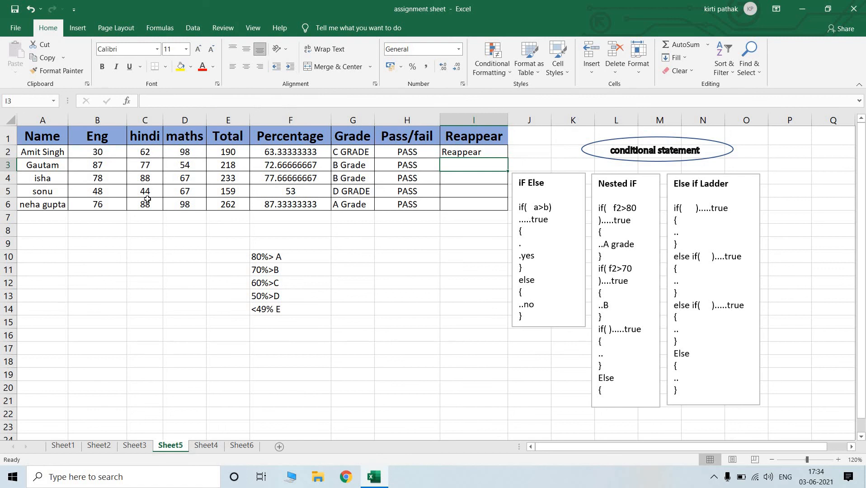
{"action": "left_click", "coordinate": [496, 154]}
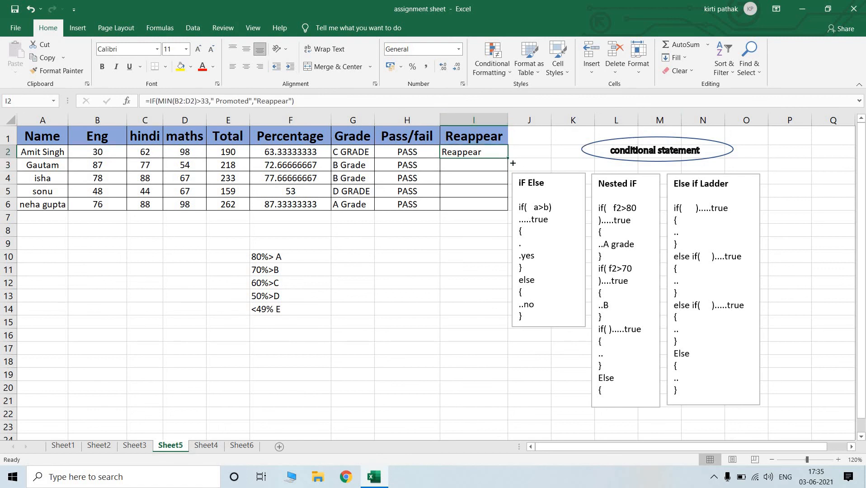
{"action": "left_click_drag", "start_coordinate": [512, 162], "coordinate": [515, 210]}
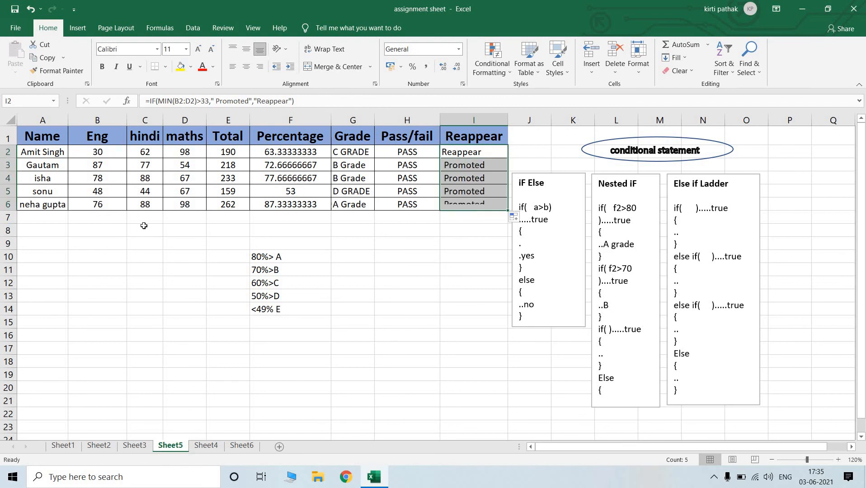
Step: Set the last student's hindi mark in C6 to 25 and check the Reappear cell in that row
{"action": "left_click", "coordinate": [141, 206]}
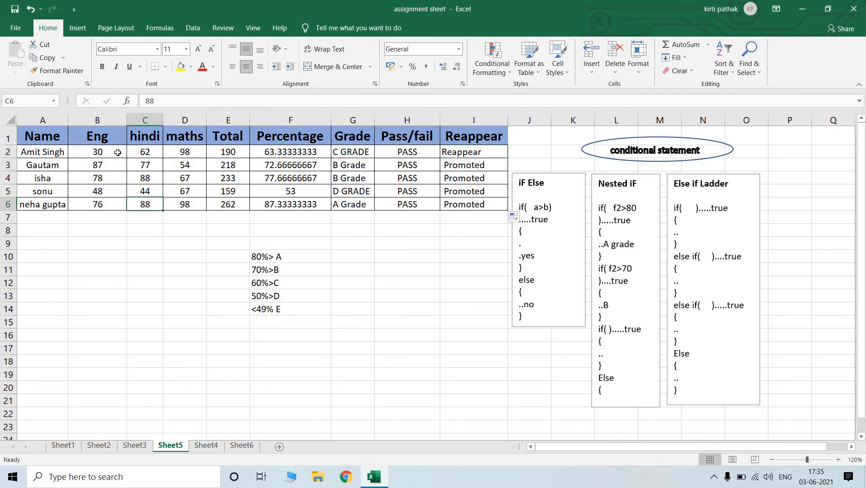
{"action": "left_click", "coordinate": [117, 152]}
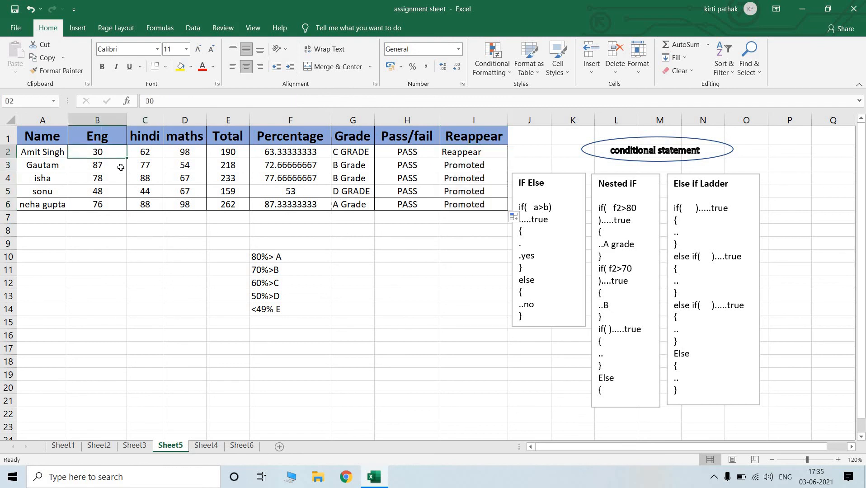
{"action": "left_click", "coordinate": [157, 204]}
{"action": "type", "text": "25"}
{"action": "key", "text": "Return"}
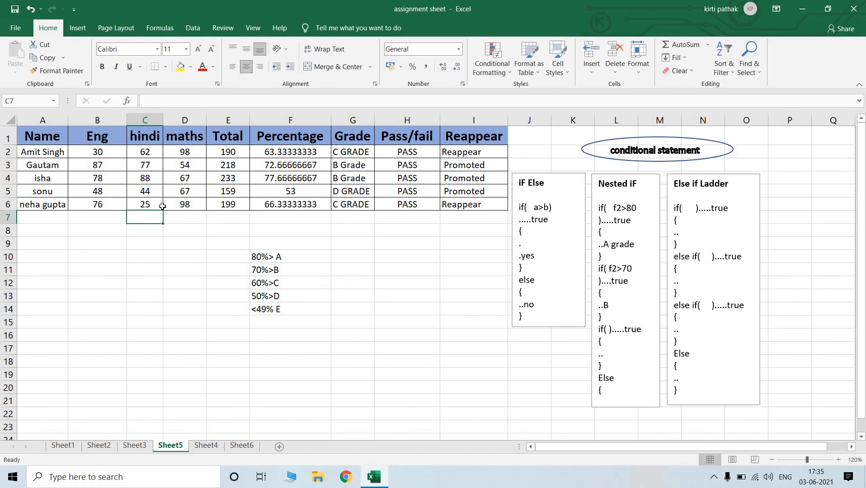
{"action": "left_click", "coordinate": [456, 231]}
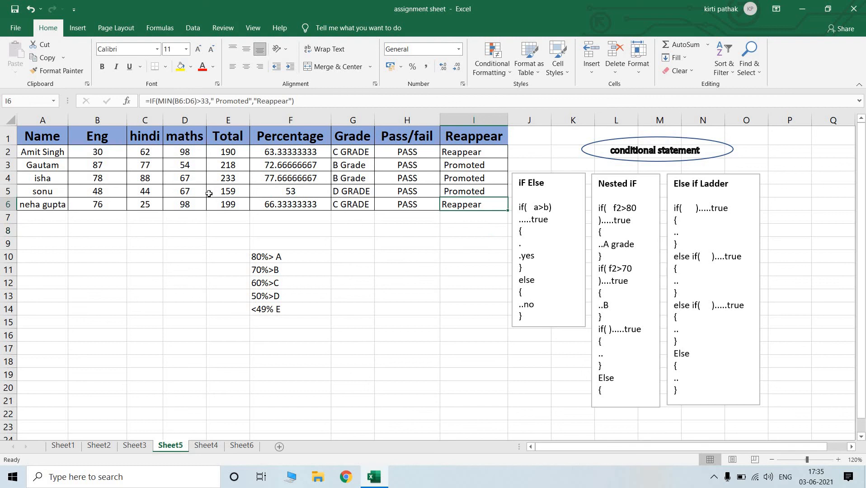
Step: Set the third student's maths mark in D4 to 32 and check the Reappear result in I4
{"action": "left_click", "coordinate": [173, 179]}
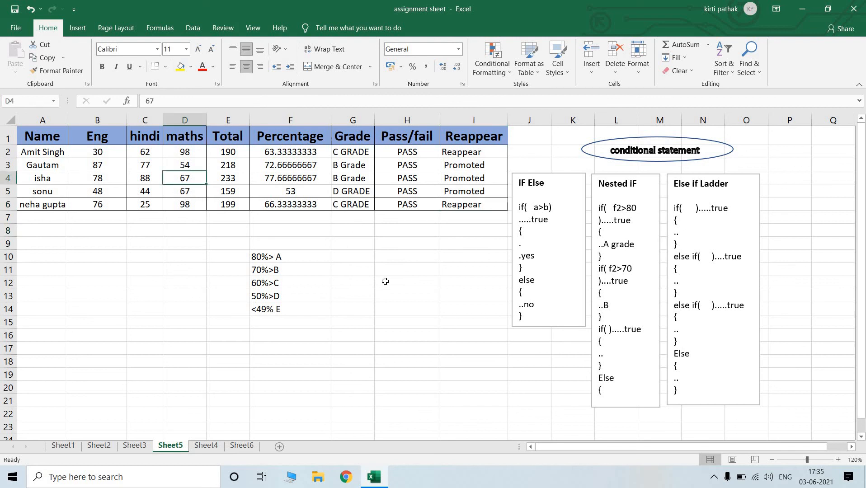
{"action": "type", "text": "32"}
{"action": "key", "text": "Return"}
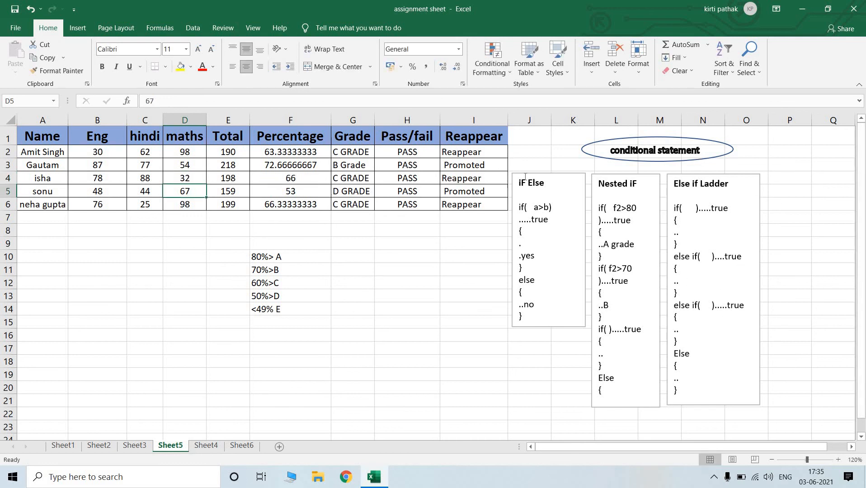
{"action": "left_click", "coordinate": [489, 179]}
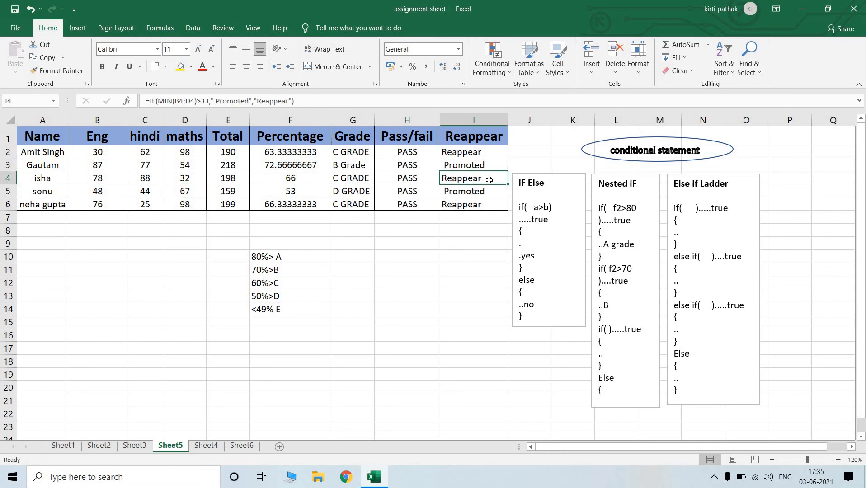
Step: Compare the logical test and true value of the I2 formula with the condition in the iF Else text box
{"action": "left_click", "coordinate": [452, 154]}
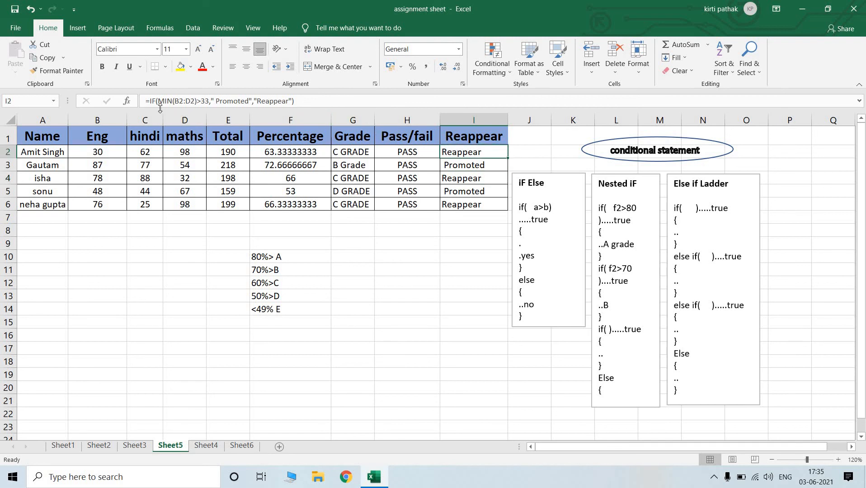
{"action": "left_click_drag", "start_coordinate": [157, 102], "coordinate": [210, 101]}
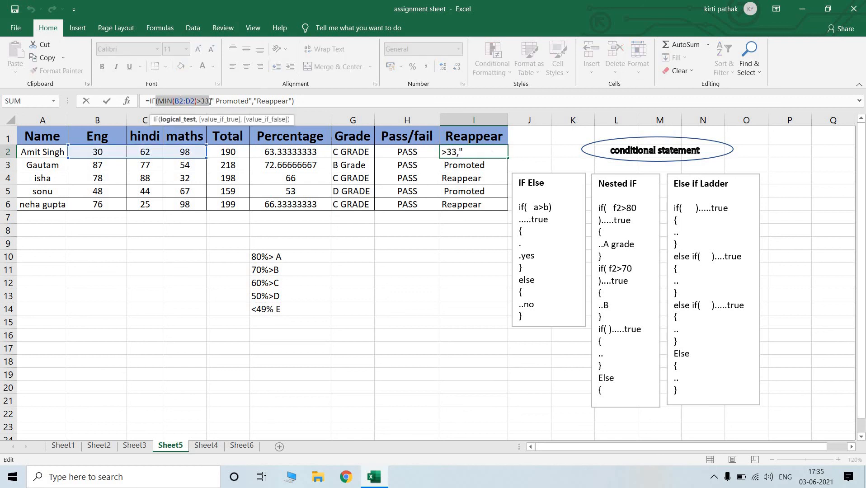
{"action": "left_click", "coordinate": [241, 101]}
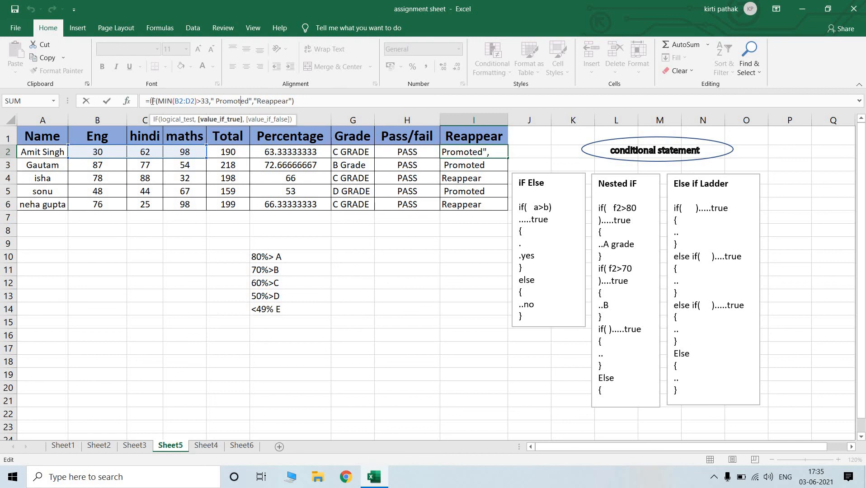
{"action": "left_click_drag", "start_coordinate": [154, 101], "coordinate": [201, 102]}
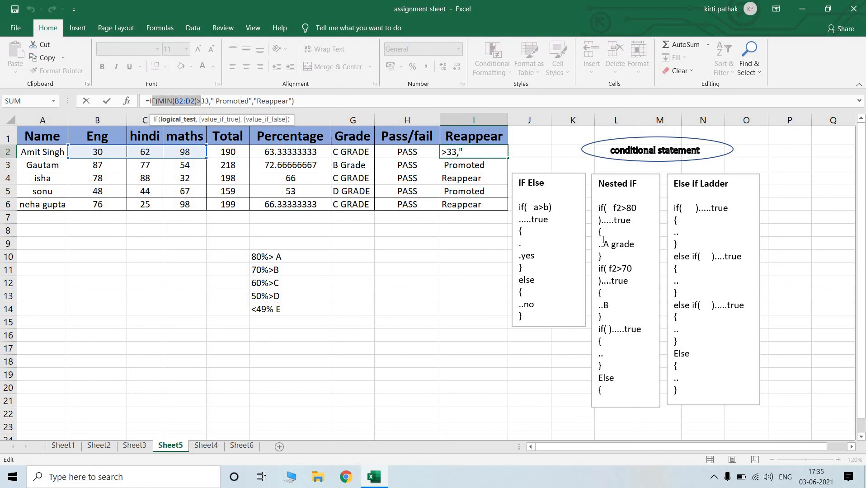
{"action": "left_click_drag", "start_coordinate": [520, 208], "coordinate": [552, 207]}
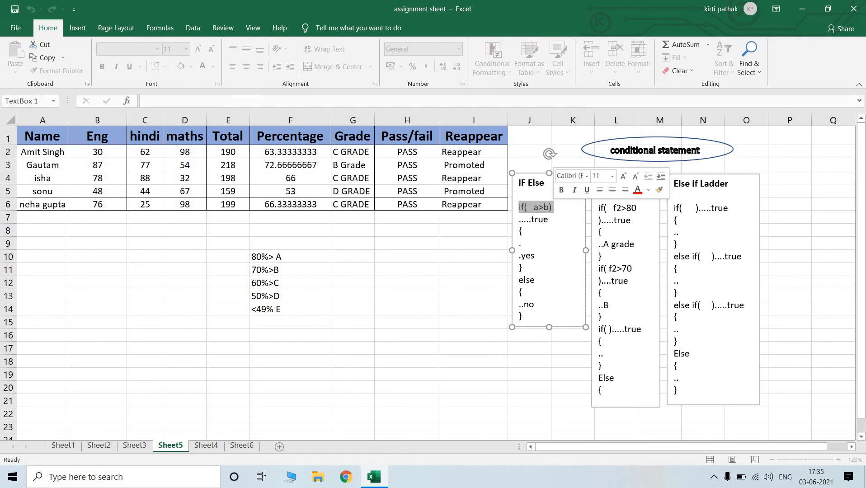
{"action": "left_click", "coordinate": [543, 227]}
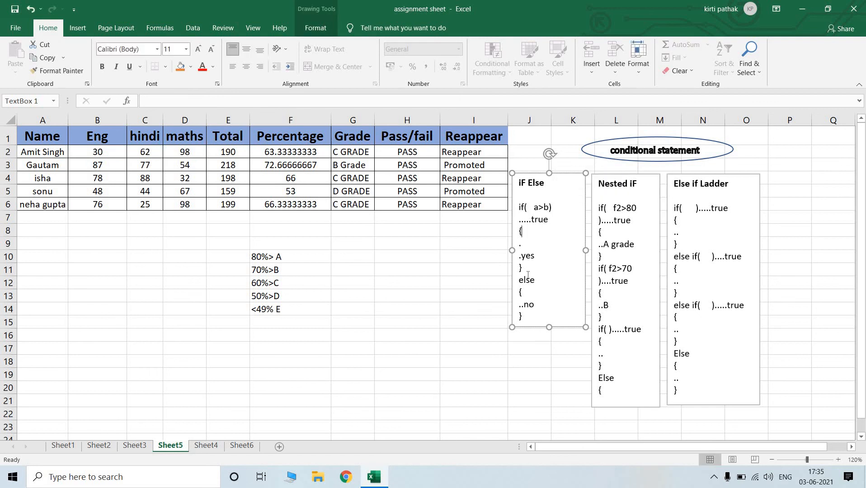